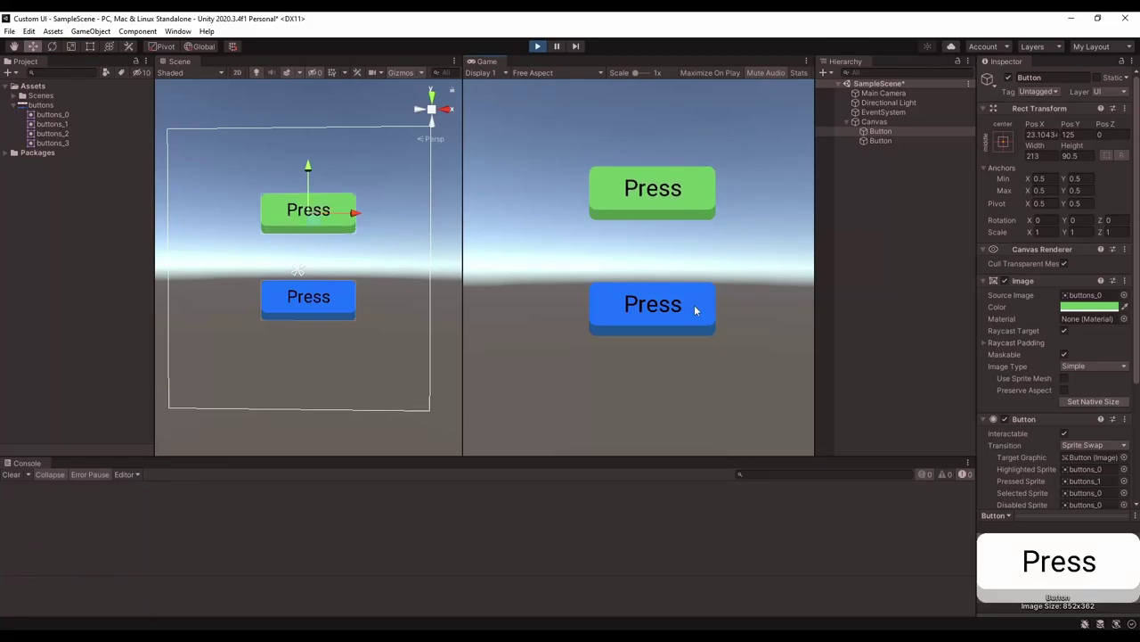
Step: Test the green and blue Press buttons in the running game, and stop play mode
click(696, 310)
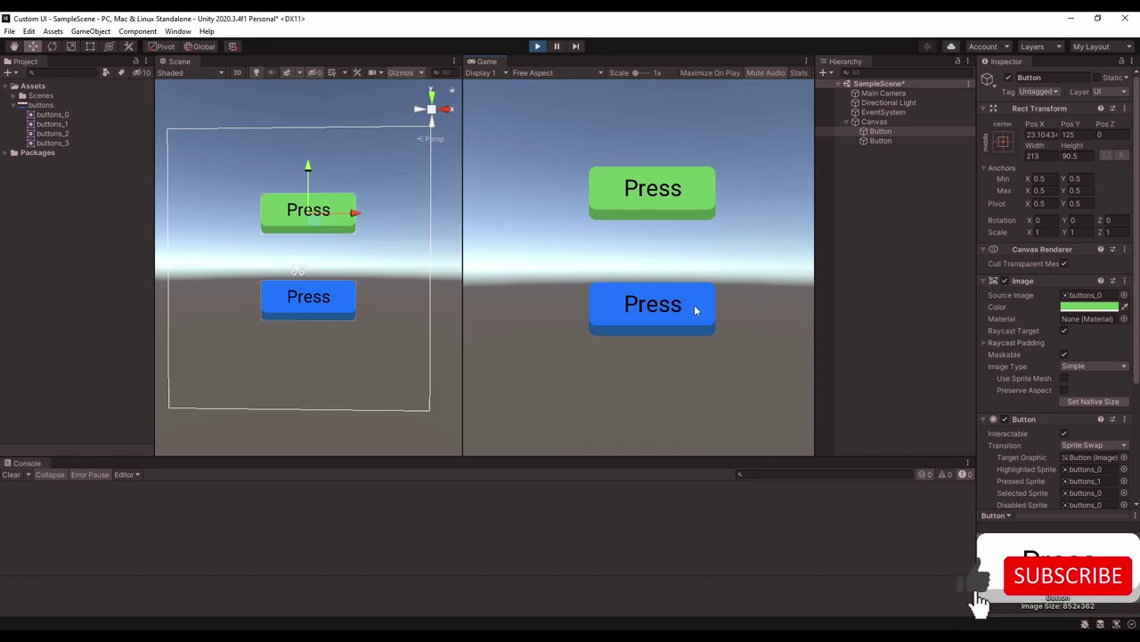
click(698, 309)
click(686, 203)
click(705, 294)
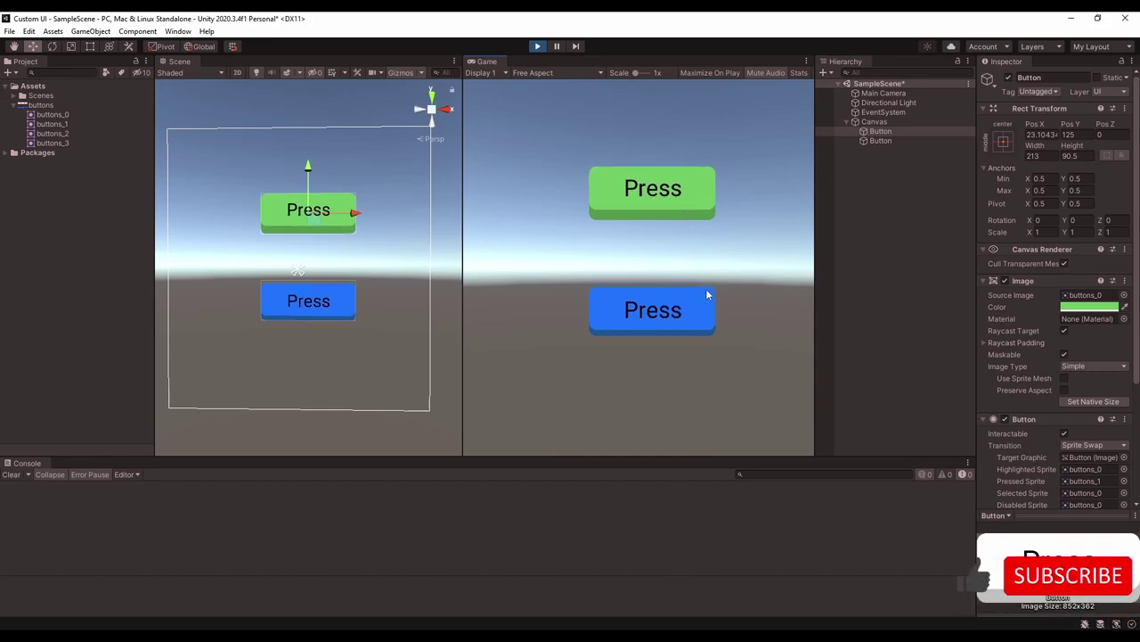
click(701, 189)
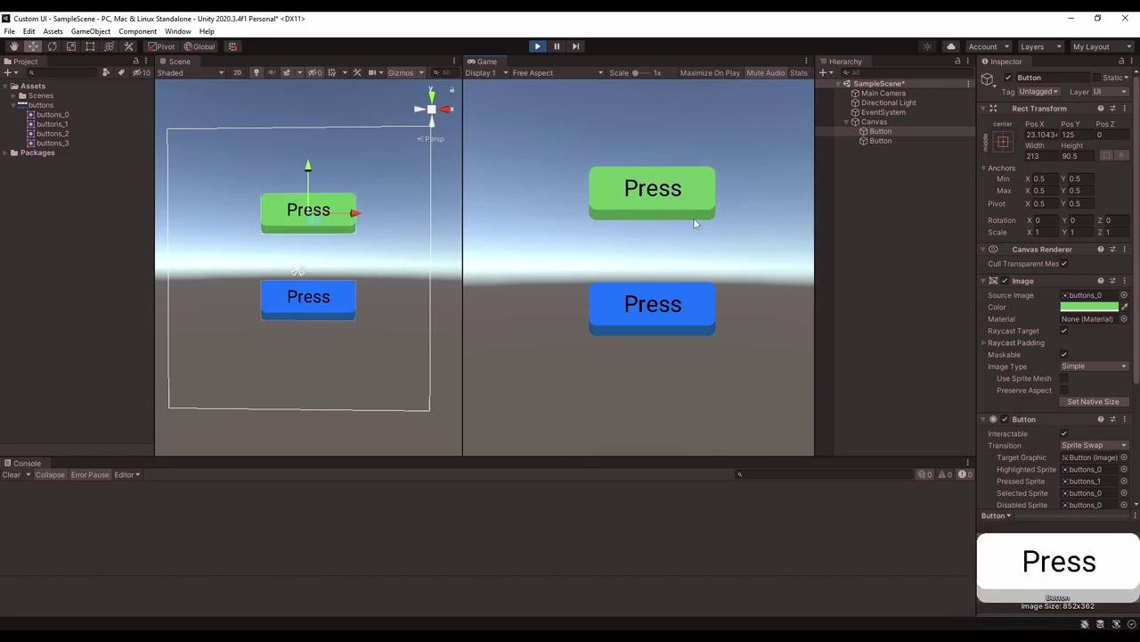
click(692, 205)
click(693, 205)
click(691, 202)
click(691, 201)
click(539, 47)
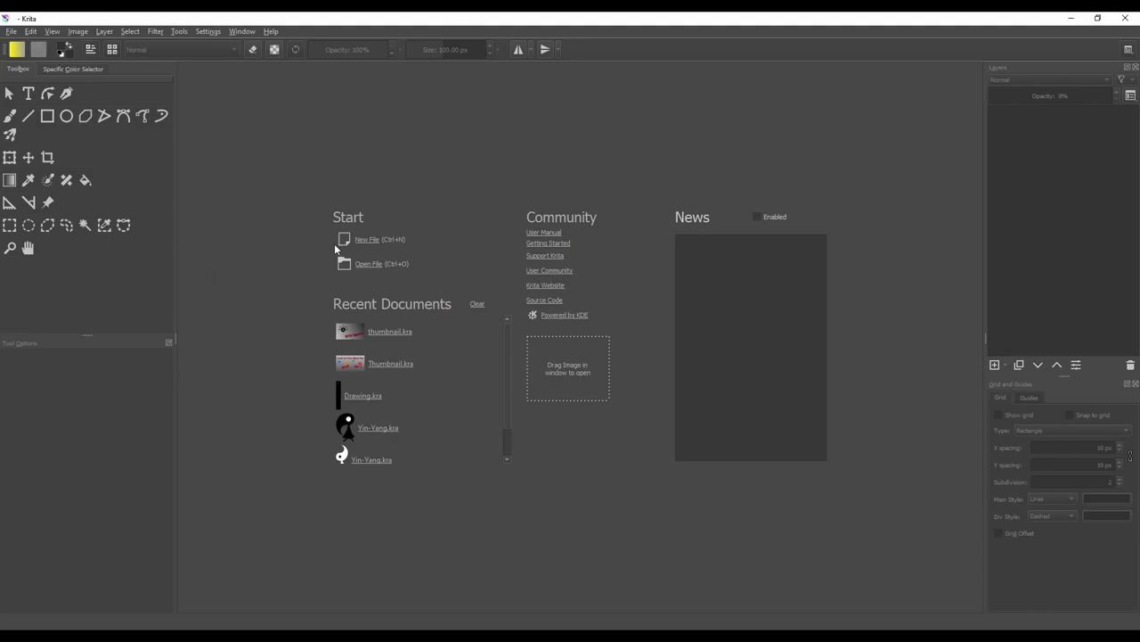
Step: Switch to Krita and create a new custom document of 3840 by 2160 px
click(365, 241)
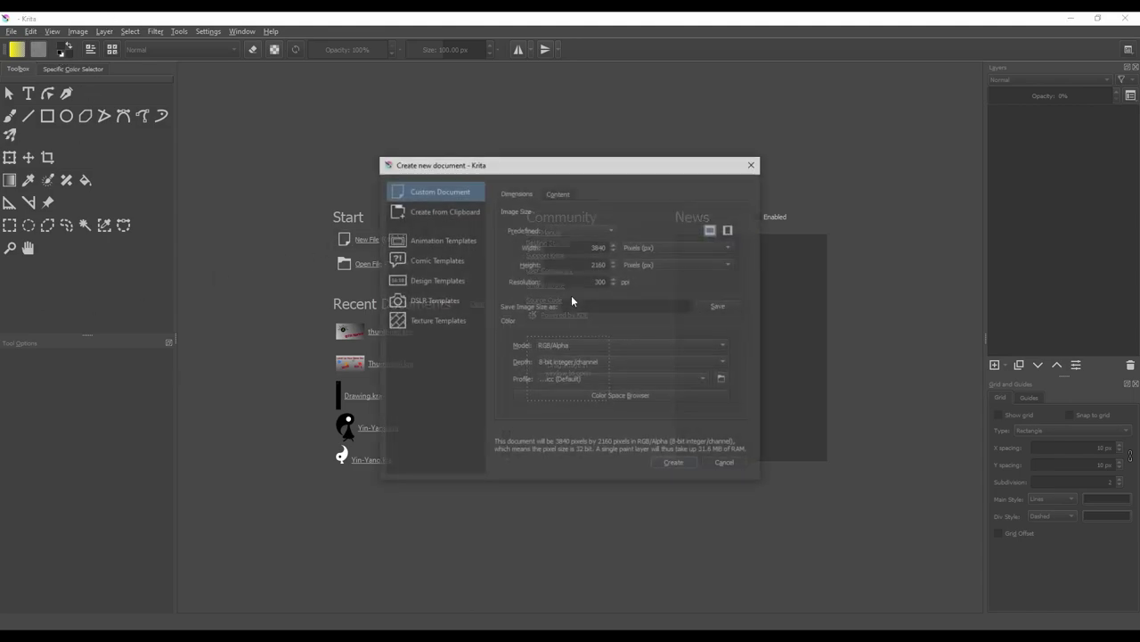
click(686, 465)
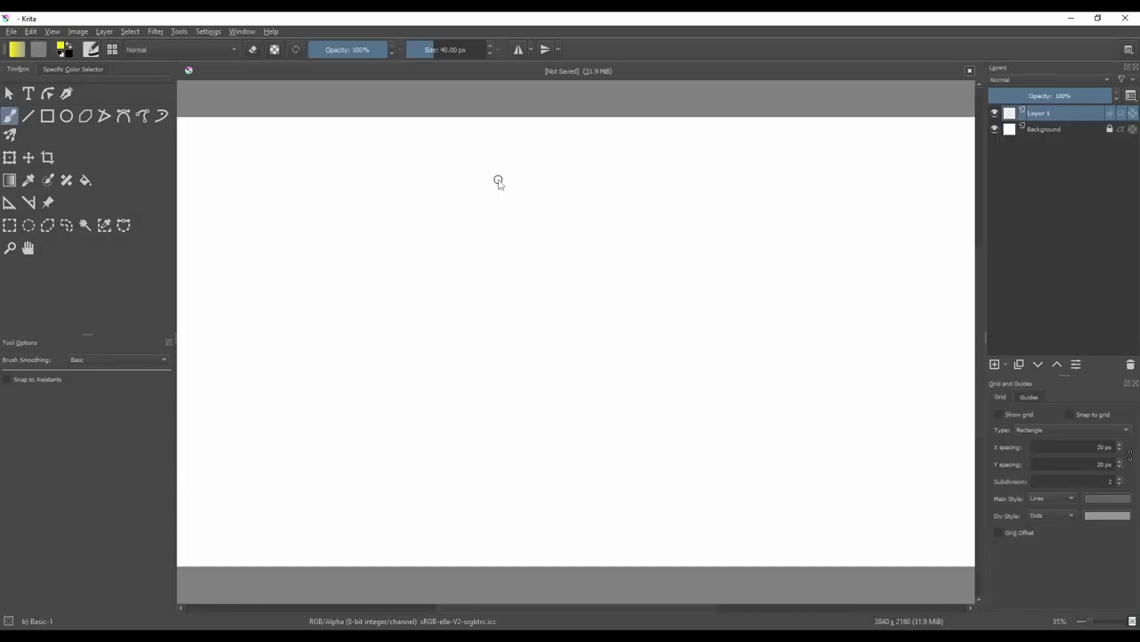
scroll(499, 182, down, 1)
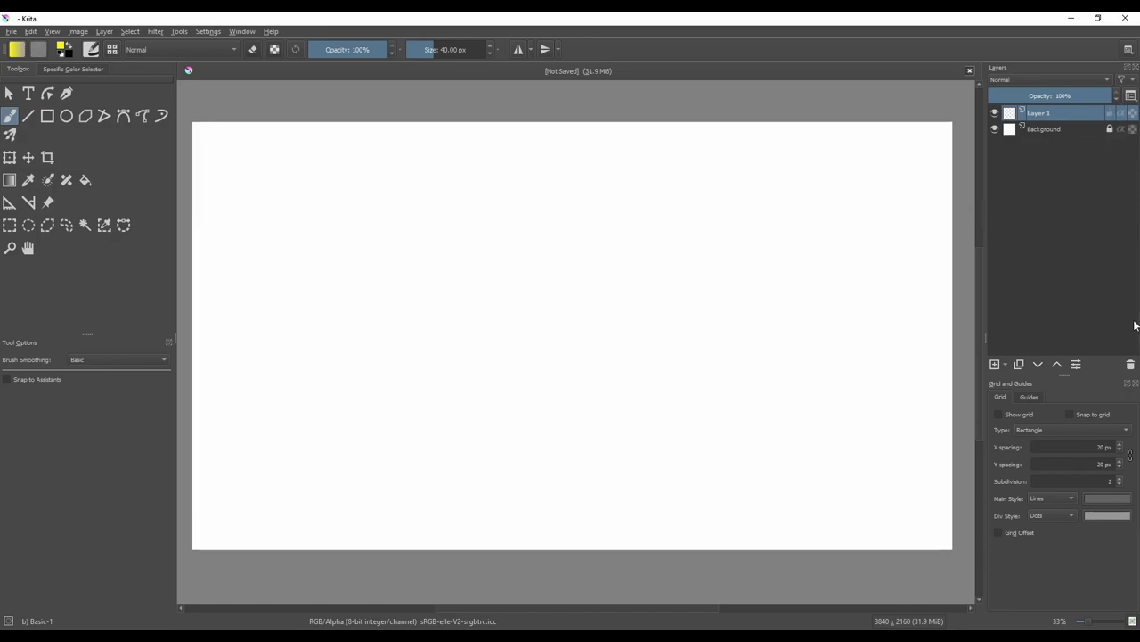
Step: Replace the default paint layer and the background with a single vector layer
click(1130, 366)
click(1004, 365)
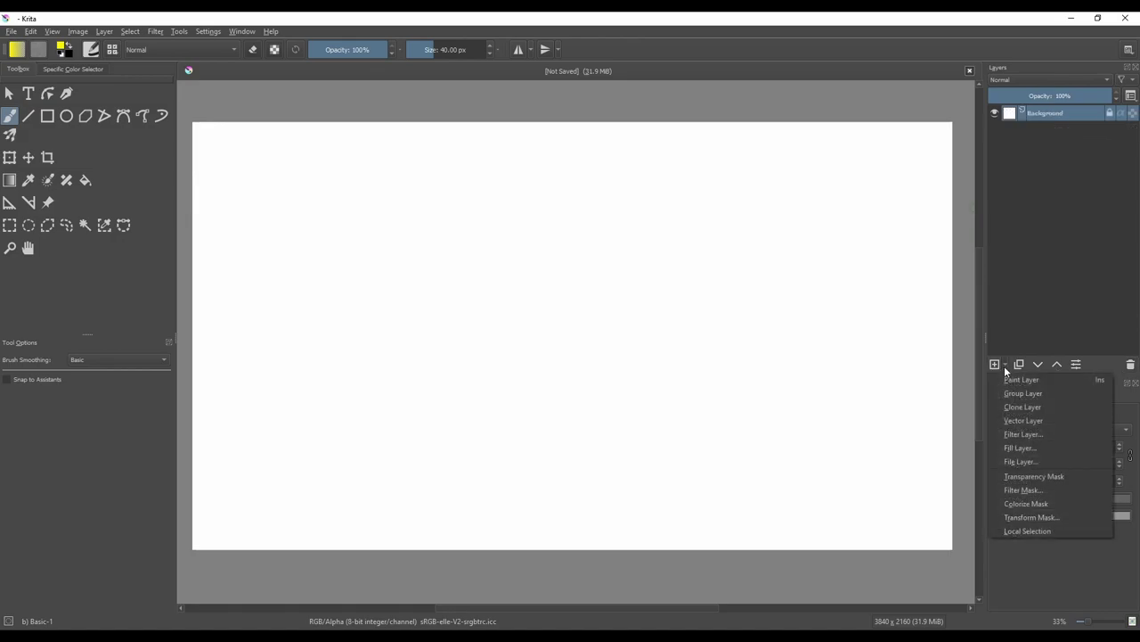
click(1036, 421)
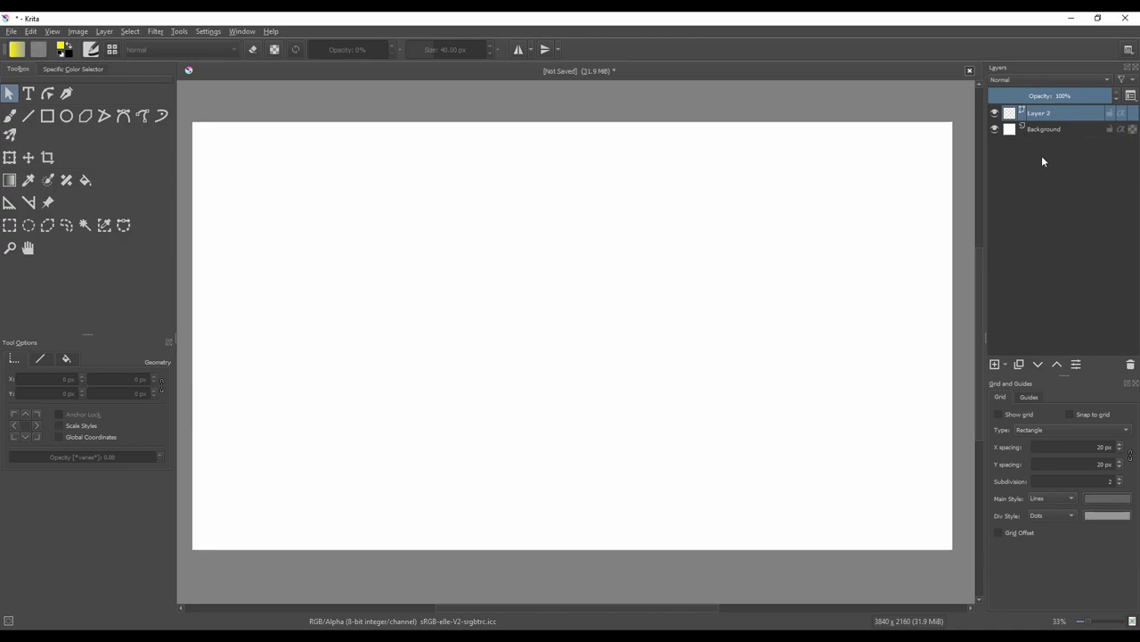
click(1061, 131)
click(1130, 364)
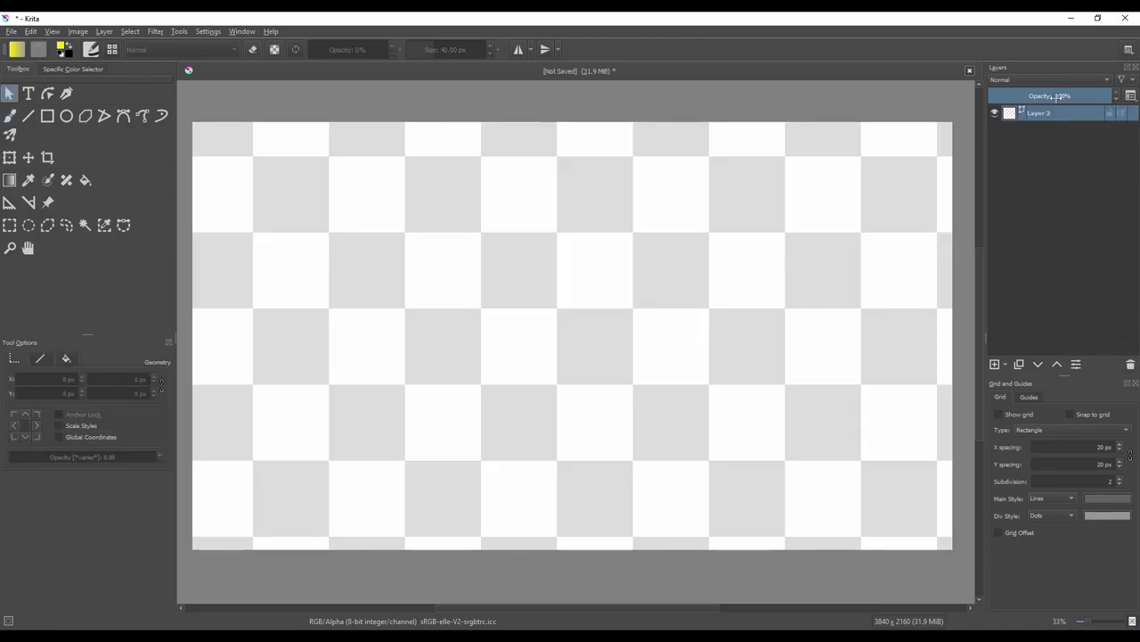
Step: Draw a black rectangle of about 852 by 291 px with 50 px corner rounding, without an outline
click(47, 116)
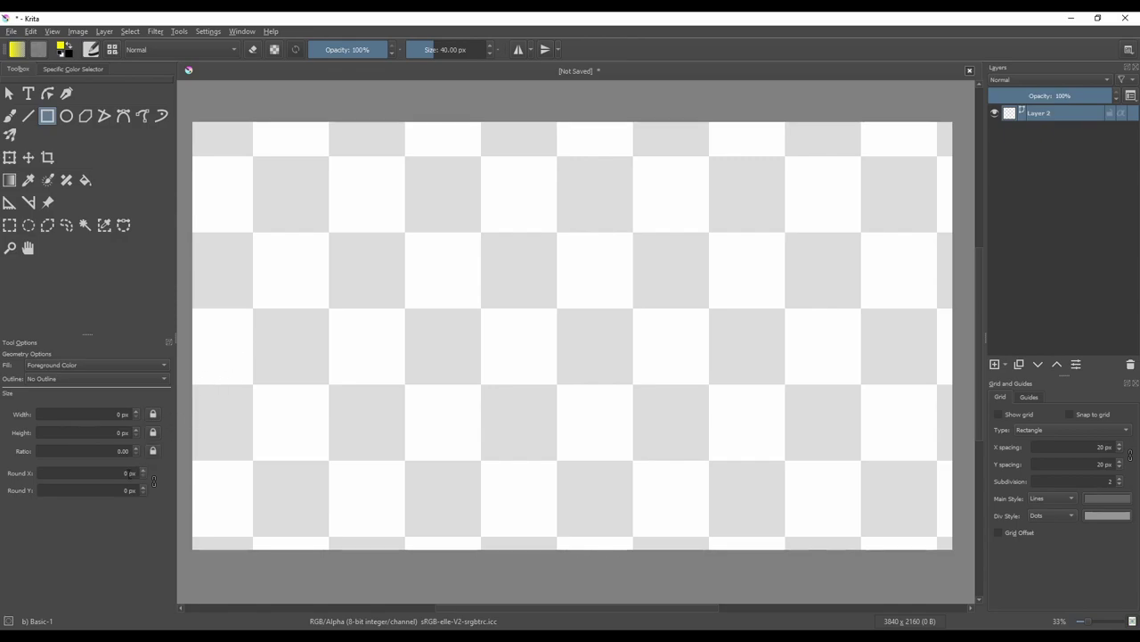
text(50)
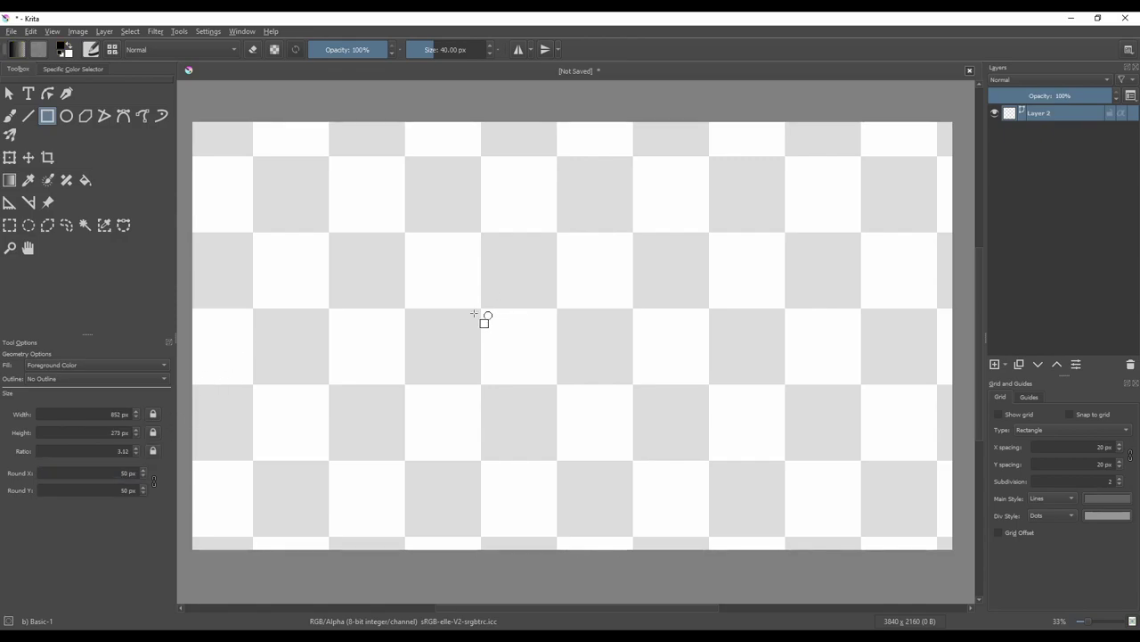
drag(394, 267, 563, 325)
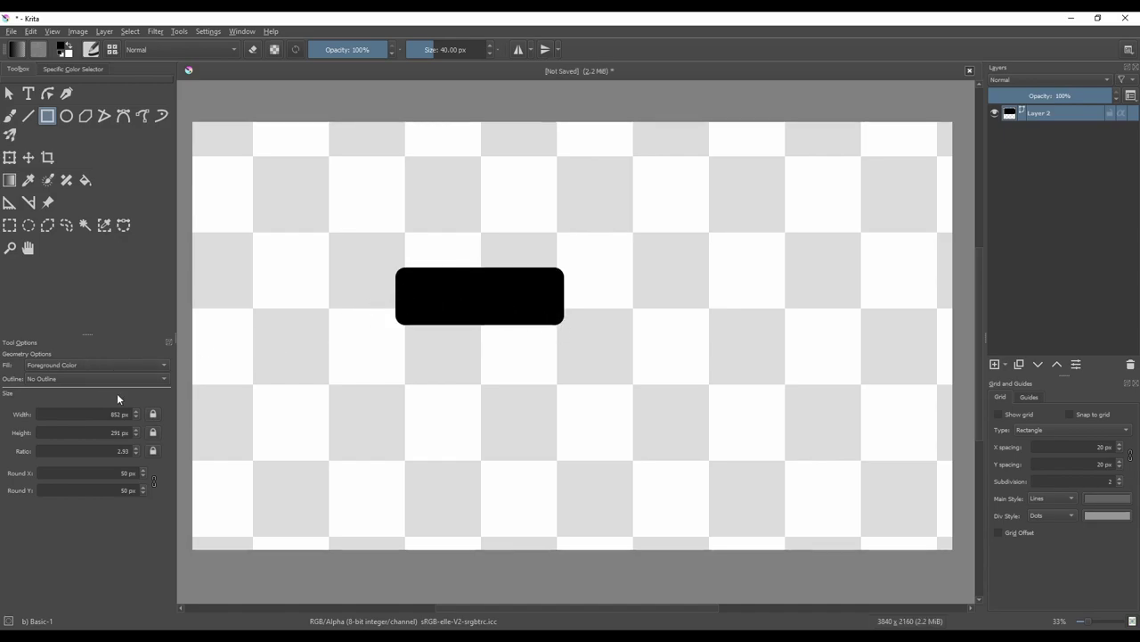
double_click(96, 413)
text(500)
key(Tab)
text(250)
key(Return)
Step: Duplicate the black rectangle below the original and fill the upper one white
click(9, 92)
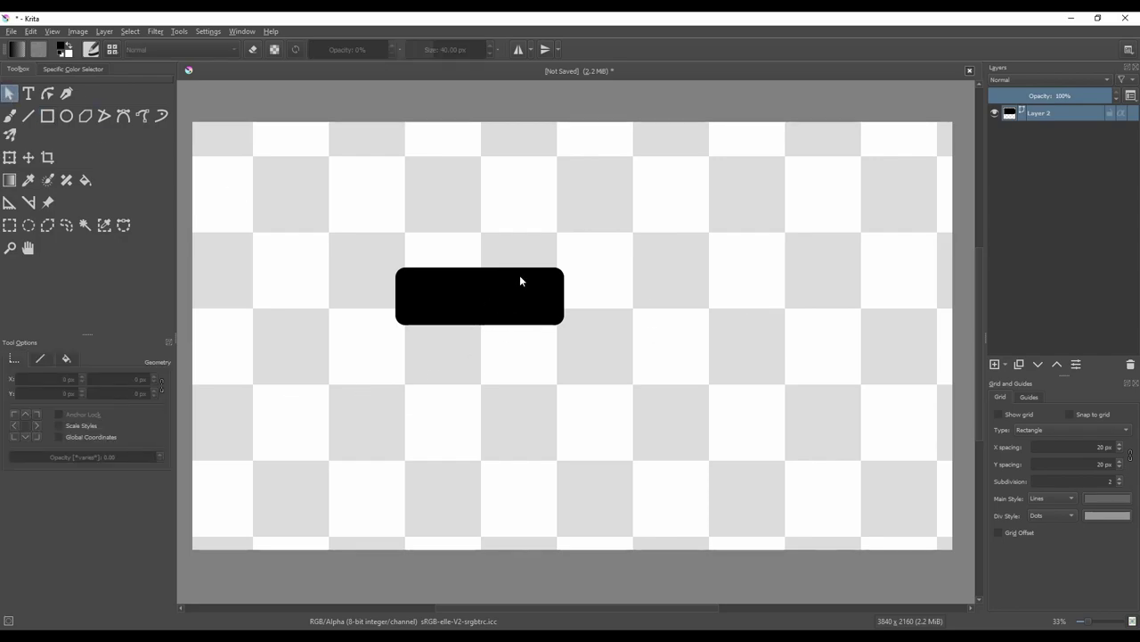
drag(510, 301, 508, 409)
click(499, 298)
click(66, 359)
click(84, 397)
click(41, 424)
Step: Fill the lower rectangle with solid blue and move both rectangles higher on the canvas
click(481, 406)
click(90, 396)
click(110, 522)
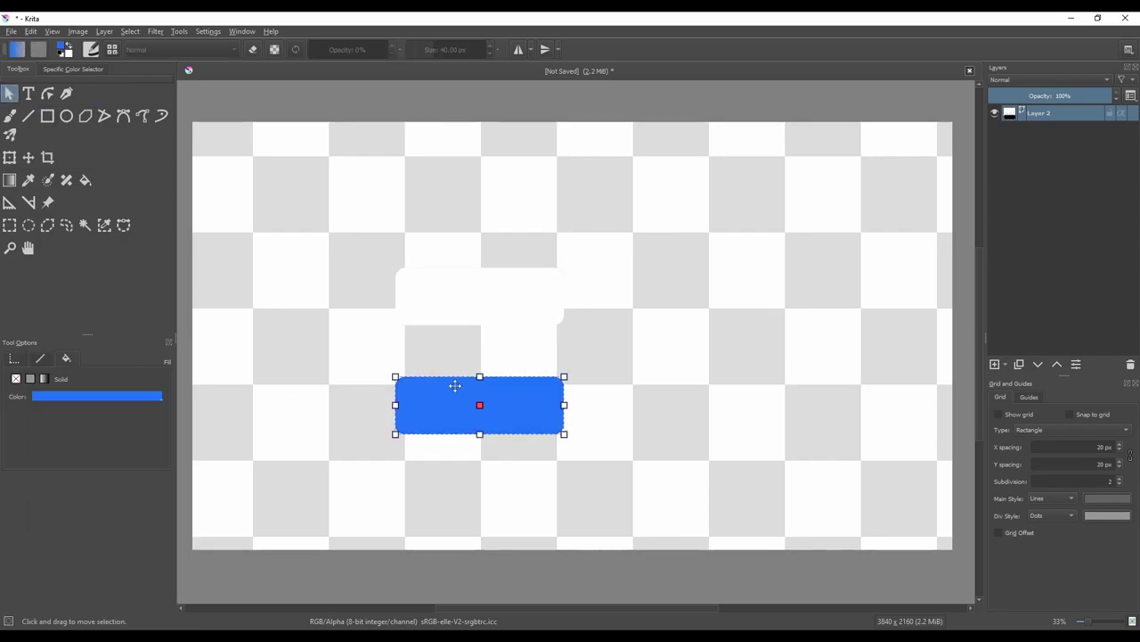
drag(497, 321, 491, 279)
drag(489, 414, 487, 357)
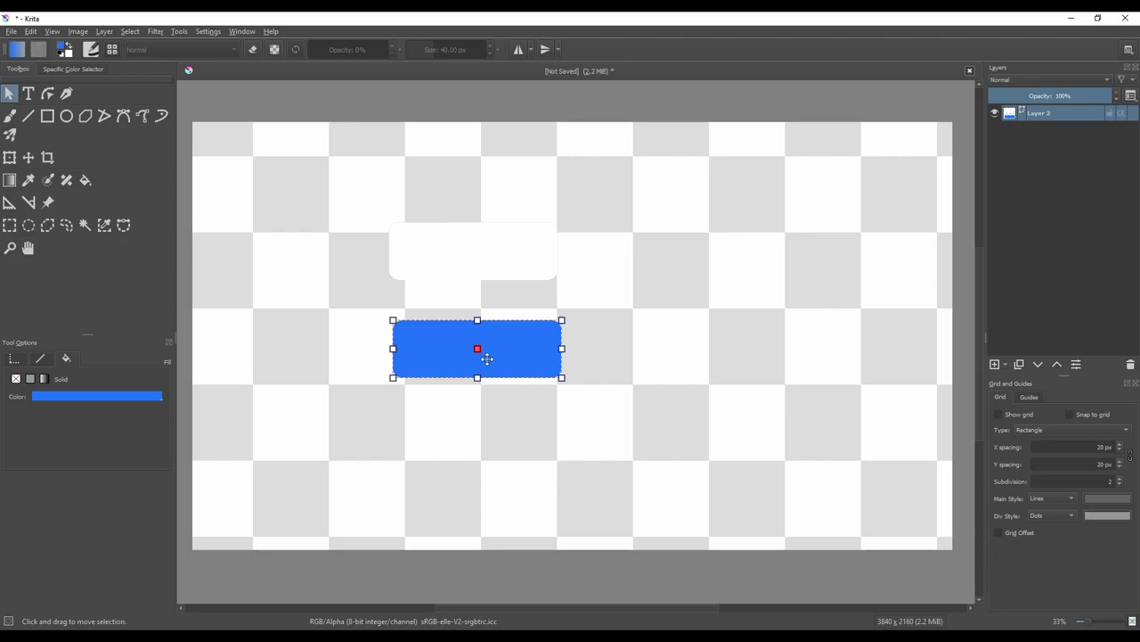
Step: Add the text "Press" in black 24 pt Roboto on the white rectangle
key(t)
click(405, 236)
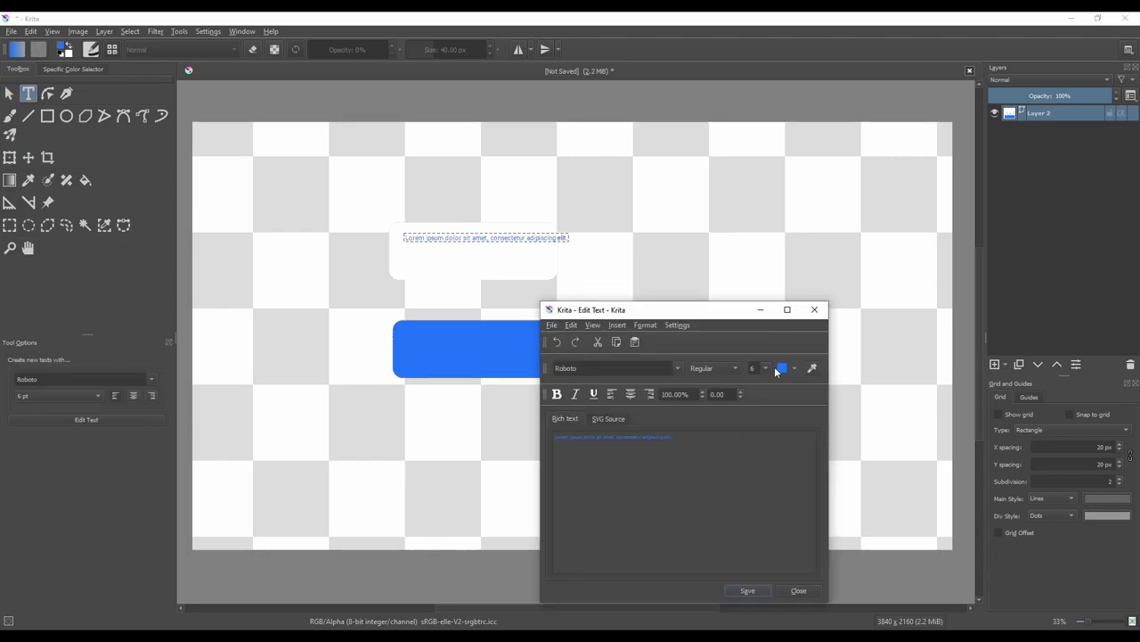
click(758, 368)
click(756, 440)
click(744, 592)
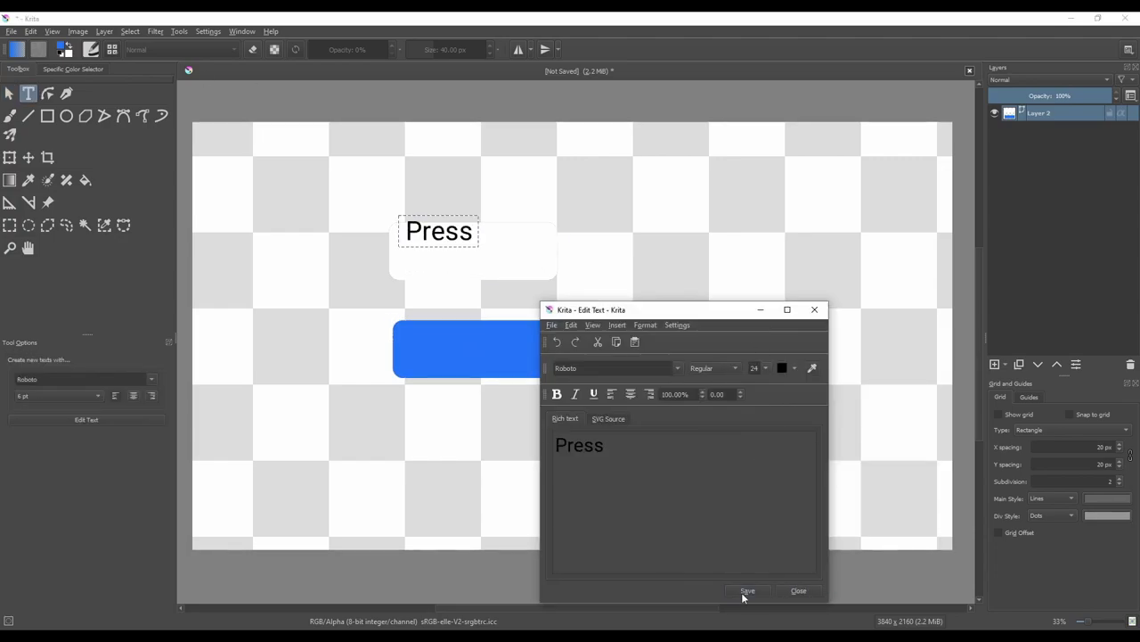
Step: Enlarge the "Press" text and move it to the middle of the white rectangle
click(762, 368)
click(756, 448)
click(748, 590)
click(815, 309)
click(9, 93)
drag(444, 230, 470, 249)
Step: Set the X position of the white rectangle and of its "Press" text to 1000 px
click(418, 266)
click(13, 358)
double_click(59, 378)
text(1000)
click(480, 259)
double_click(59, 379)
text(1000)
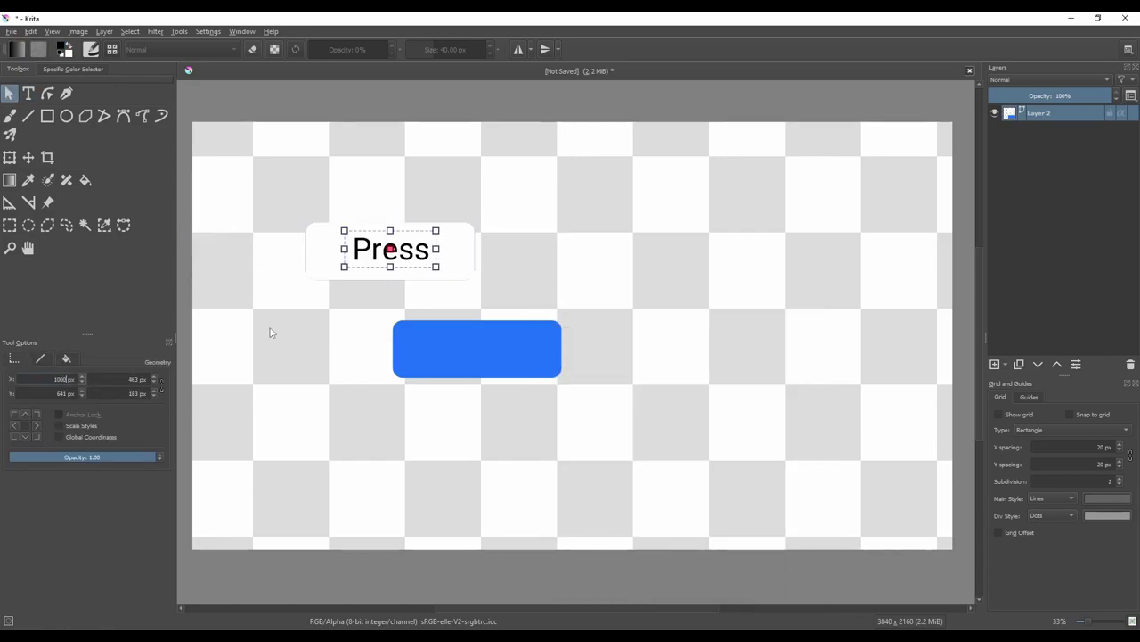
Step: Set the Y position of the white rectangle and of its "Press" text to 650 px
click(330, 267)
double_click(61, 393)
text(650)
click(367, 257)
double_click(62, 393)
text(650)
Step: Position the blue rectangle at X 1000 px and Y 1000 px
click(448, 349)
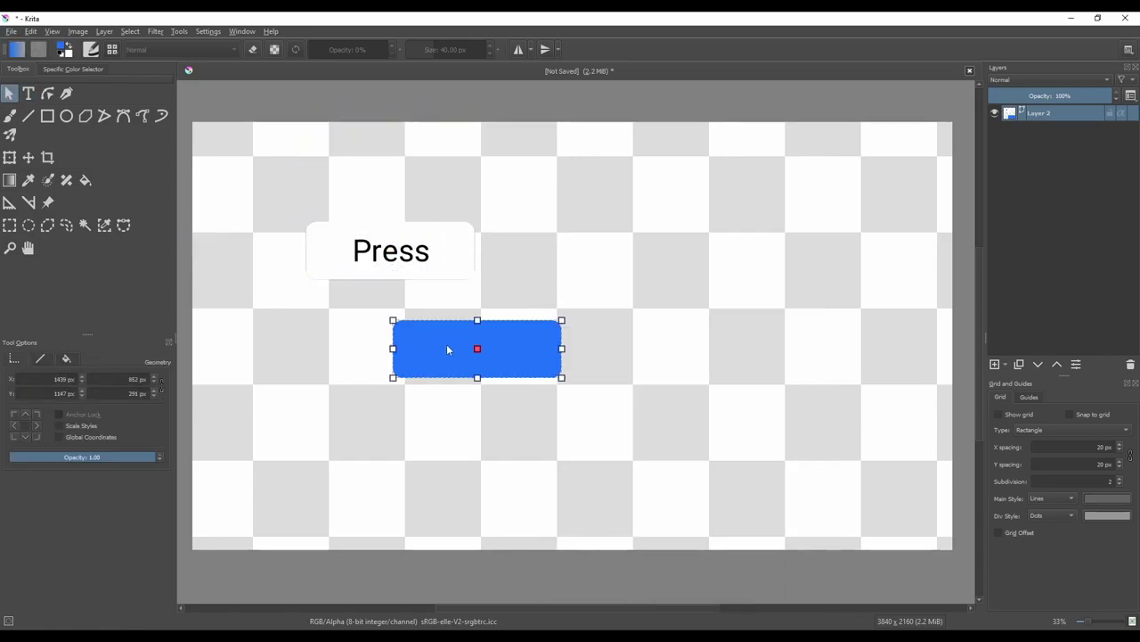
double_click(60, 393)
text(1000)
double_click(61, 379)
text(850)
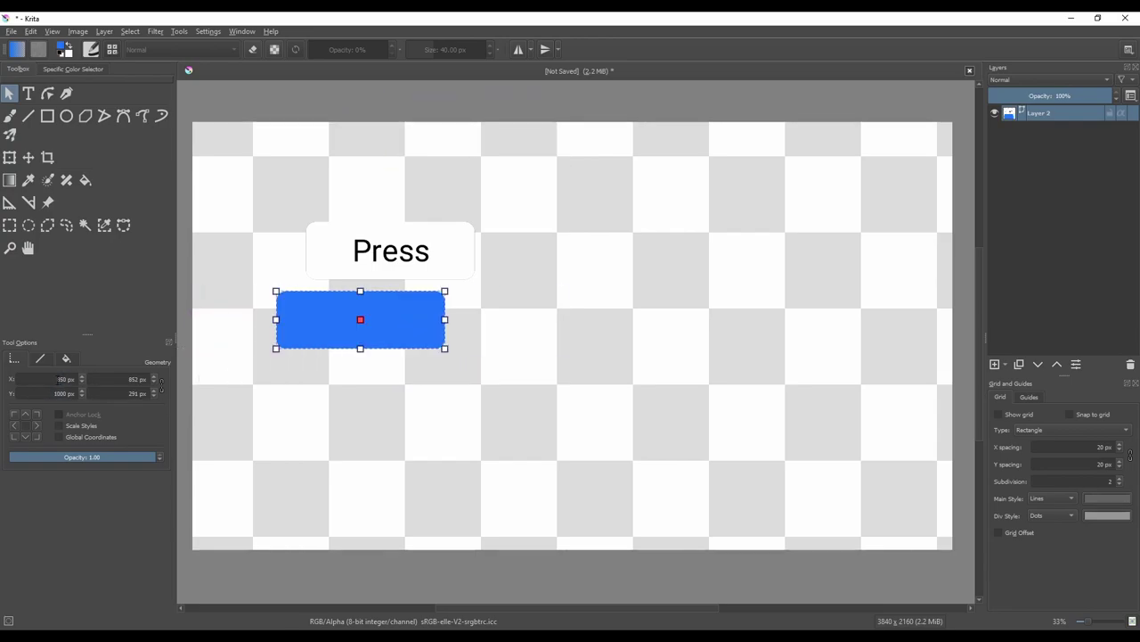
double_click(58, 379)
text(1000)
Step: Copy the "Press" text onto the blue rectangle, placing it at X 1000 px and Y 1000 px
click(412, 247)
key(ctrl+c)
key(ctrl+v)
click(60, 393)
double_click(59, 378)
text(1000)
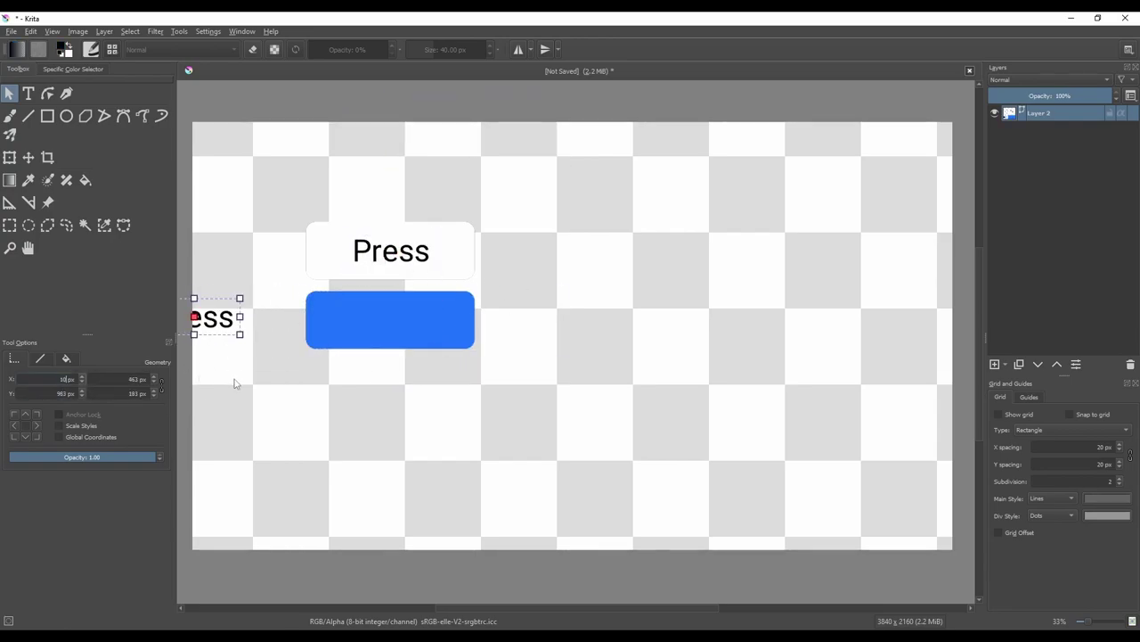
key(Tab)
text(1000)
Step: Move the blue rectangle together with its text to Y 1500 px
click(428, 392)
drag(484, 284, 276, 396)
double_click(64, 393)
text(1500)
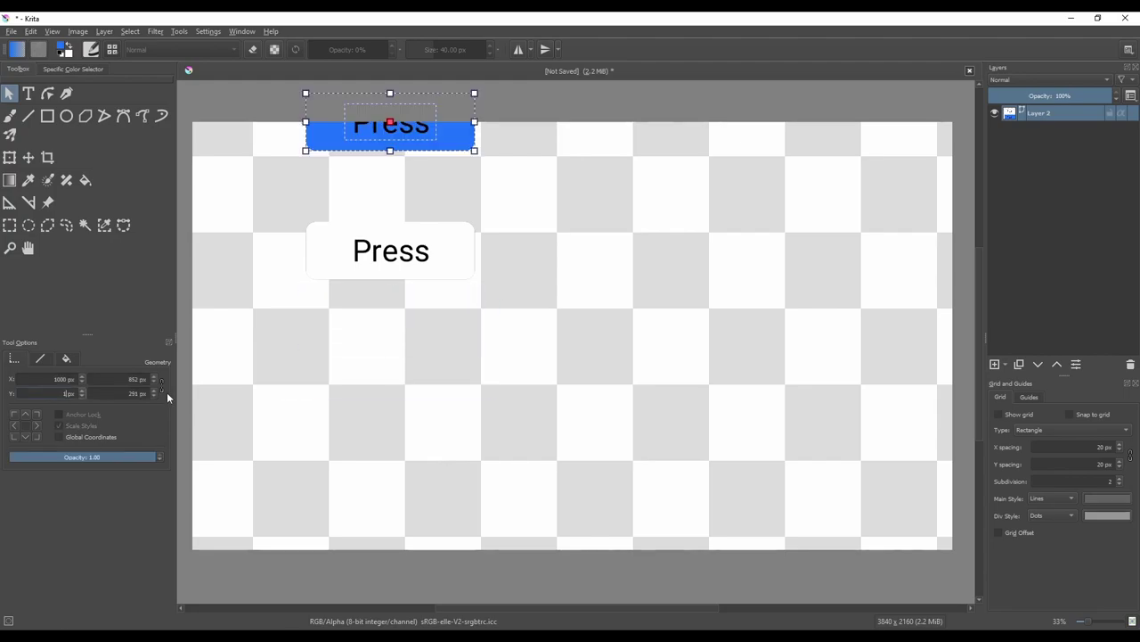
click(464, 364)
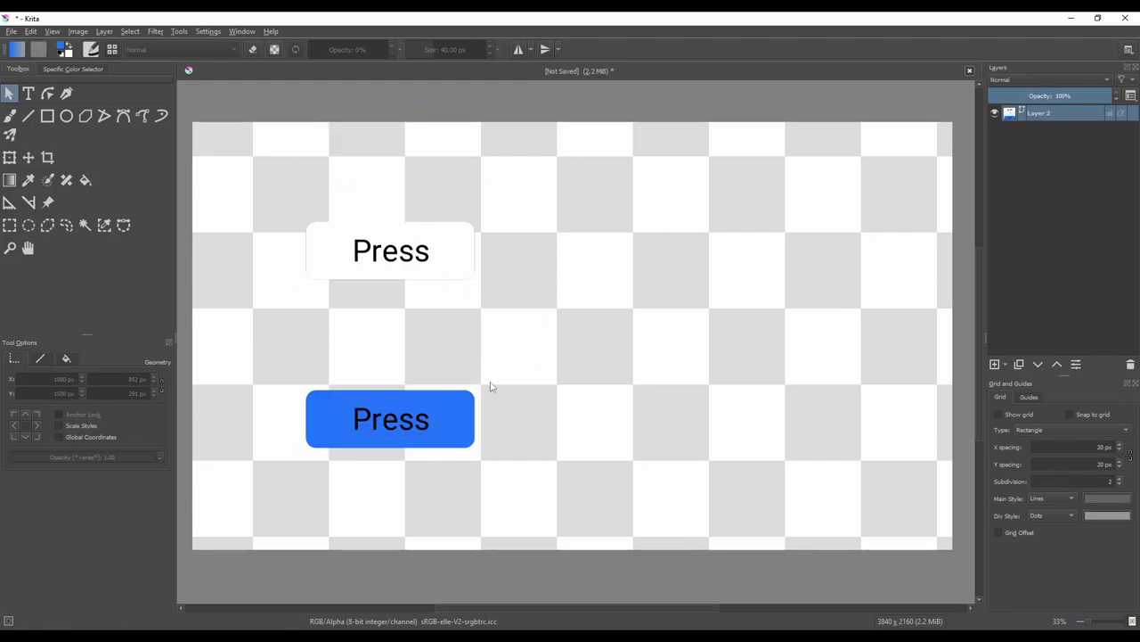
Step: Place a copy of the white rectangle behind the white button, offset downward to Y 731 px at X 1000 px
mouse_move(443, 266)
mouse_down()
mouse_move(461, 265)
mouse_move(444, 282)
mouse_up()
click(82, 381)
click(82, 381)
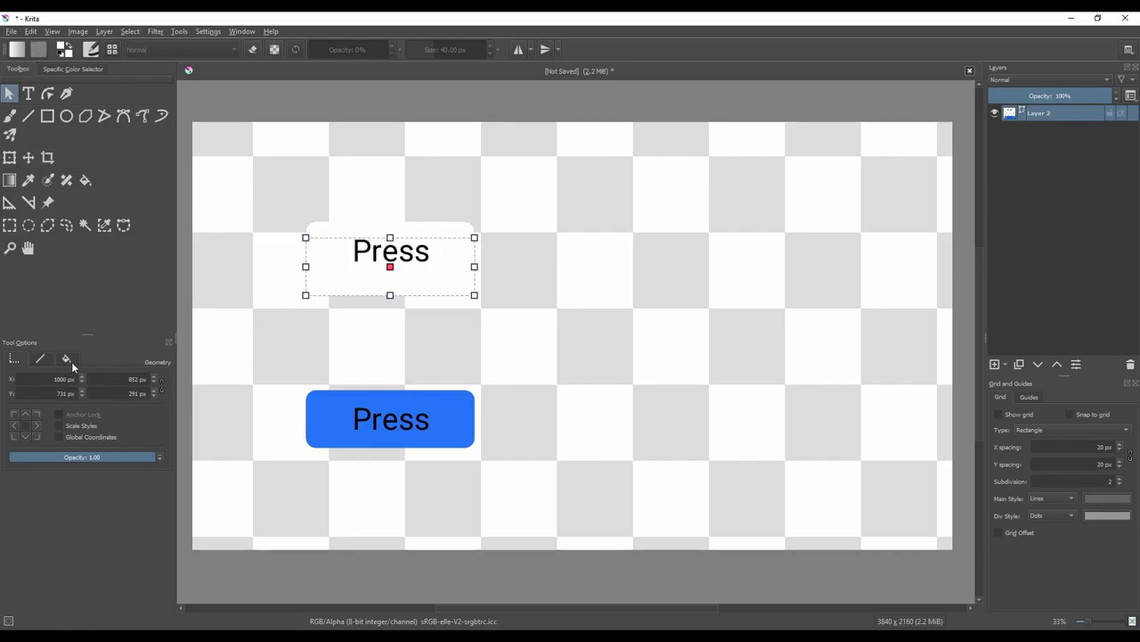
Step: Fill the rectangle behind the white button with light gray and nudge it slightly upward
click(67, 359)
click(103, 397)
click(123, 425)
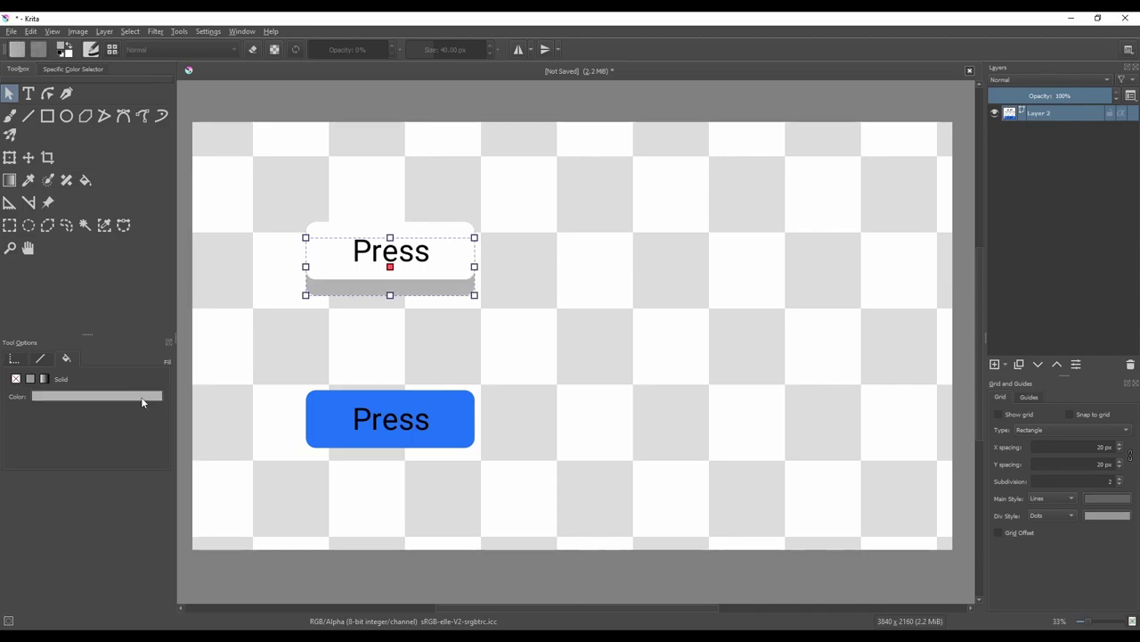
click(140, 396)
click(116, 420)
click(39, 358)
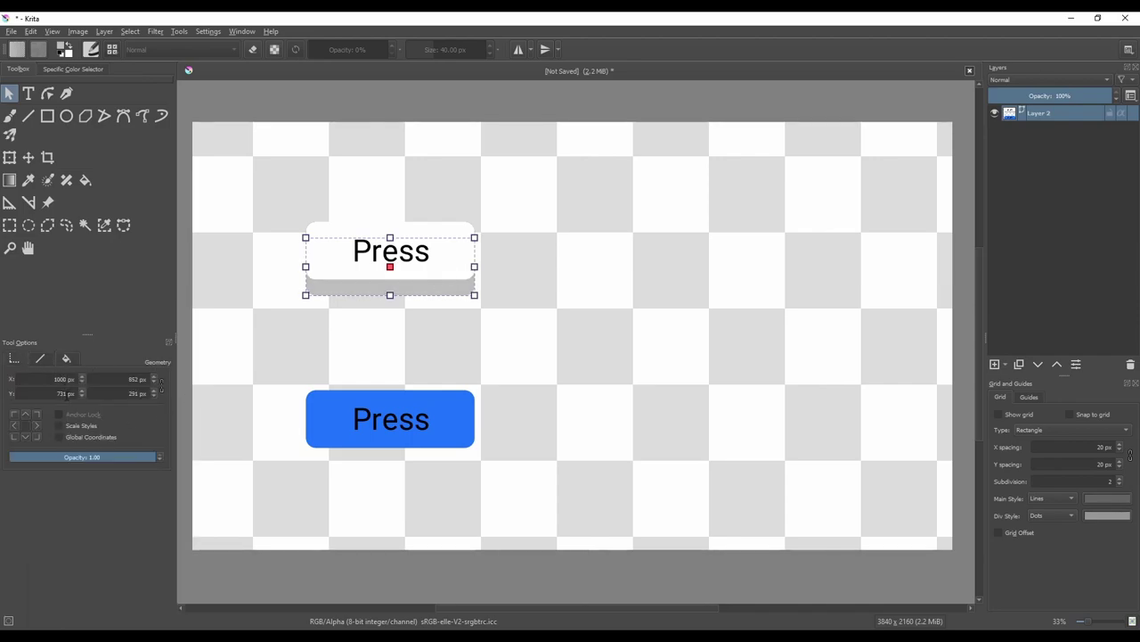
click(82, 395)
click(82, 397)
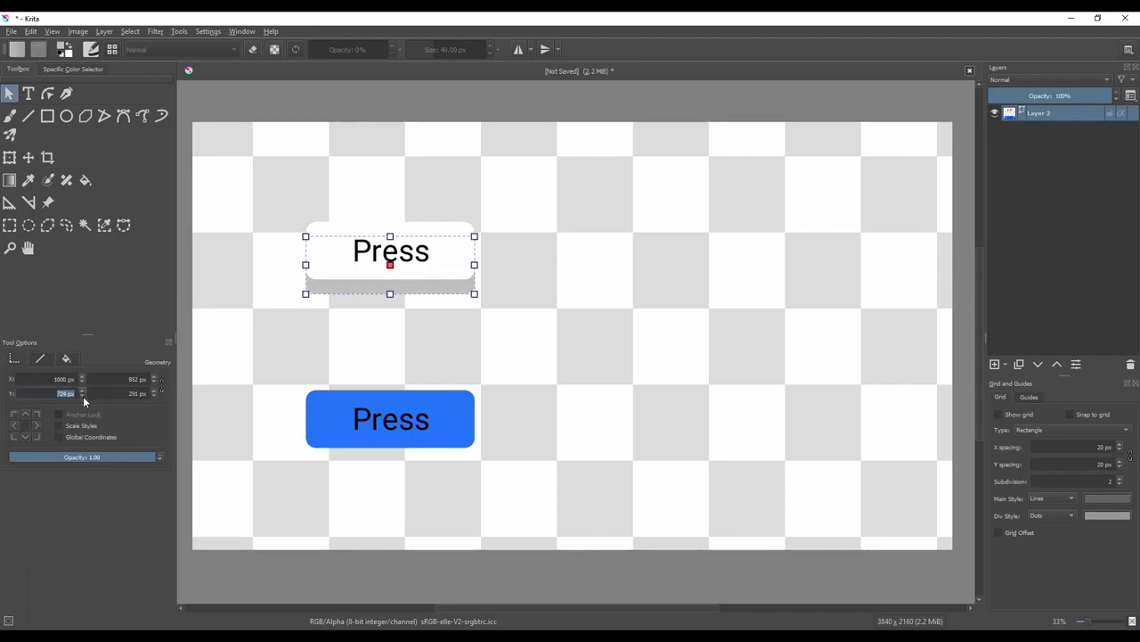
Step: Duplicate the blue rectangle slightly lower and fill the copy with a darker blue
click(453, 430)
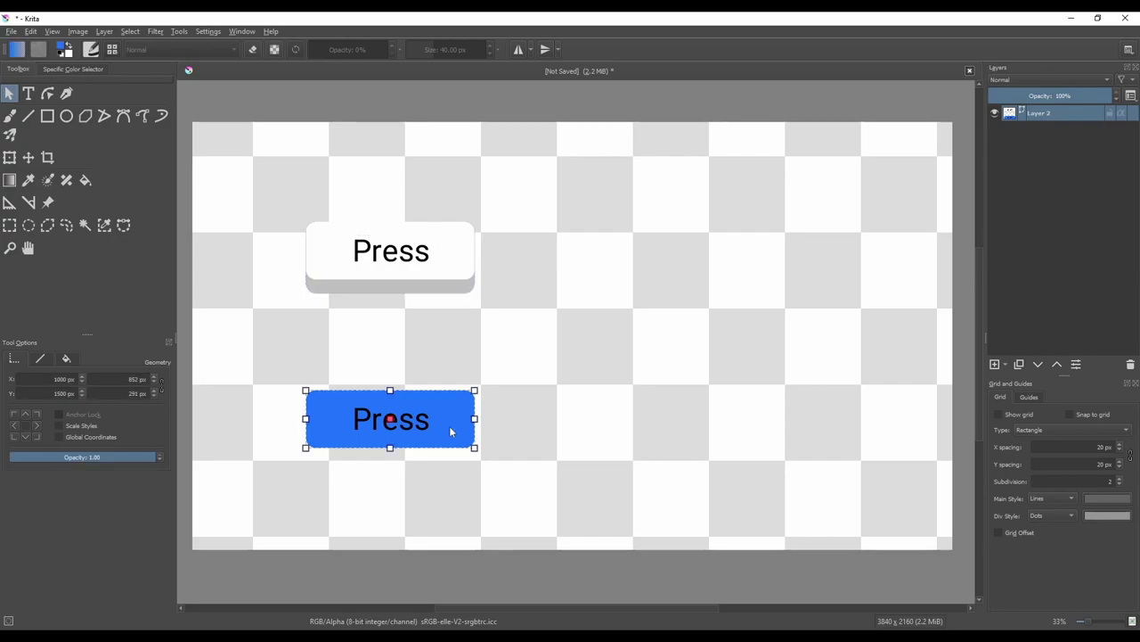
right_click(435, 436)
click(417, 290)
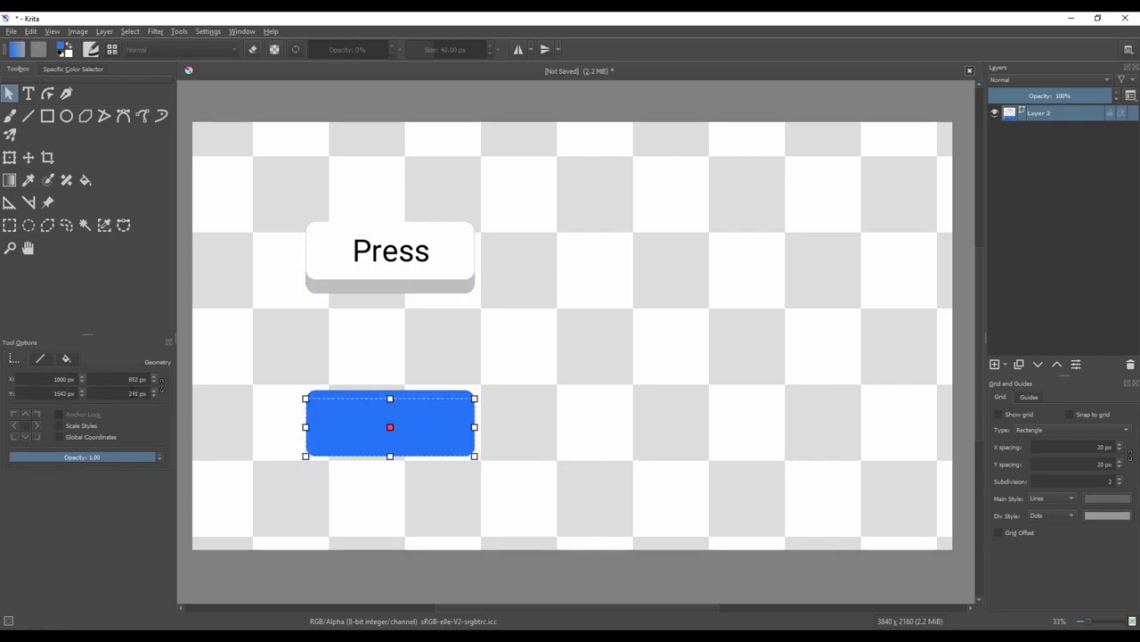
click(66, 358)
click(97, 396)
click(43, 358)
Step: Set the darker blue rectangle's Y position to 1570 px and send it behind the blue button
click(15, 358)
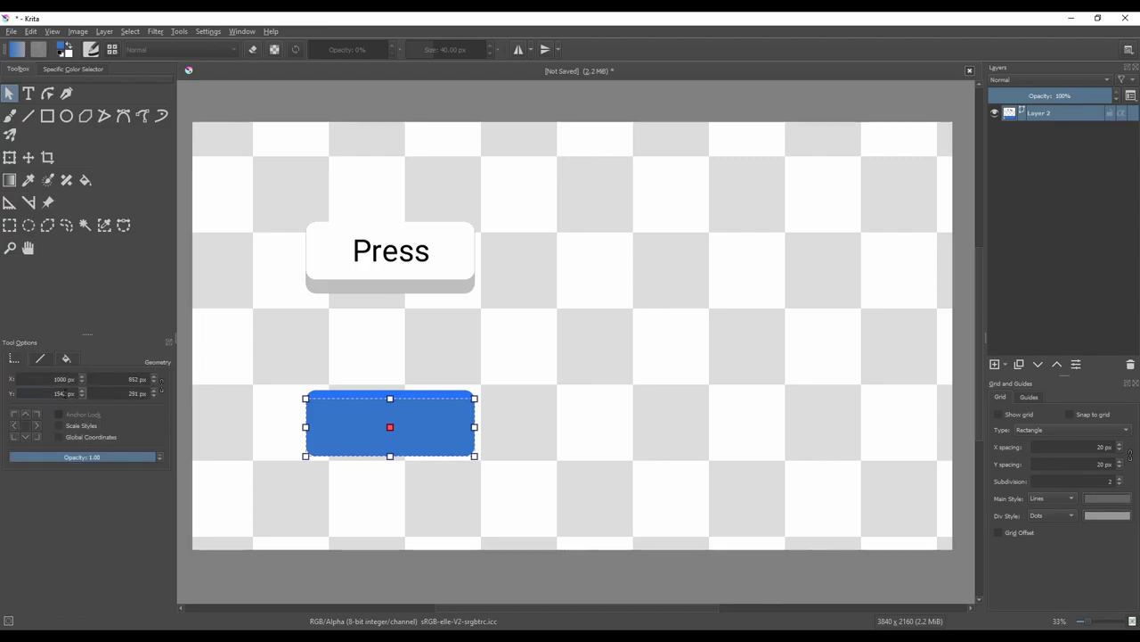
key(BackSpace)
key(BackSpace)
key(BackSpace)
text(1570)
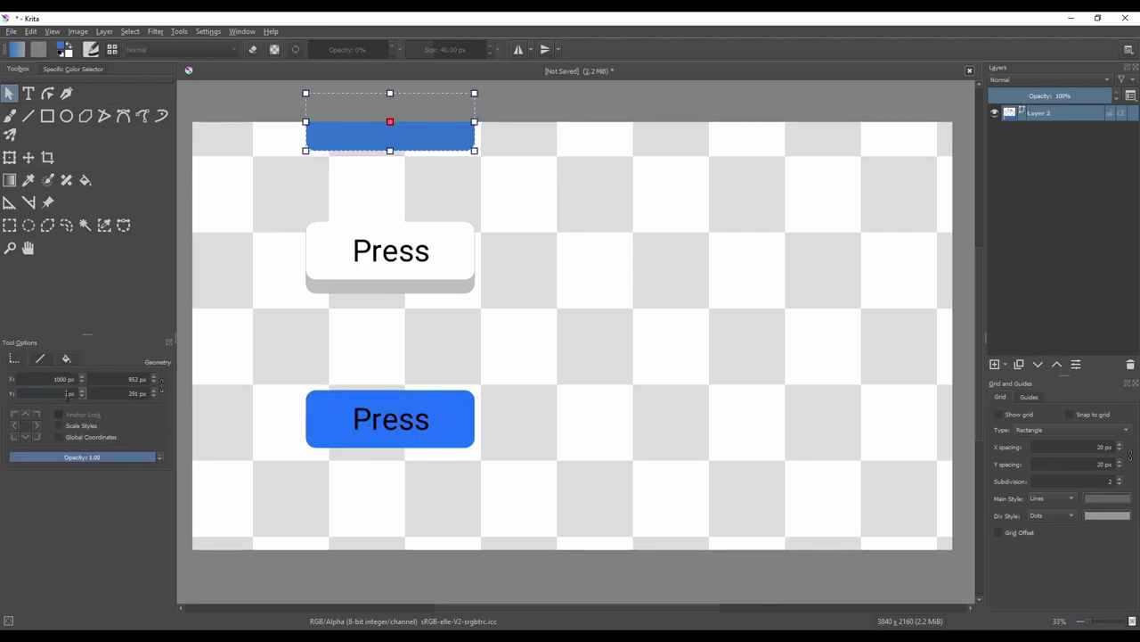
right_click(413, 449)
click(446, 512)
click(546, 435)
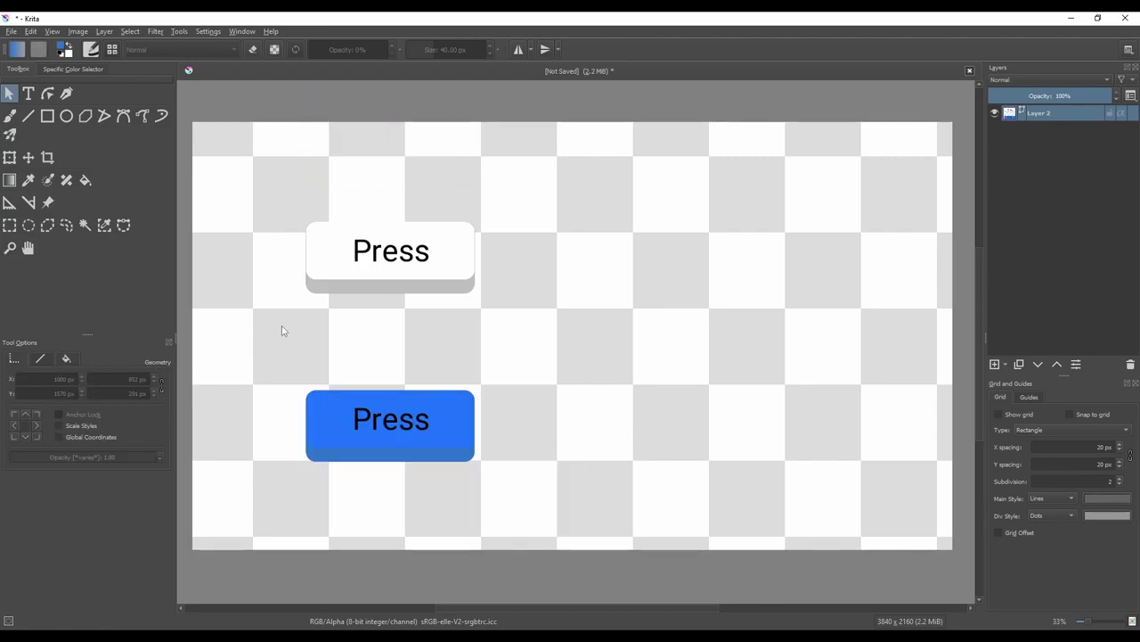
Step: Duplicate both complete buttons and place the copies beside the originals at X 1936 px
drag(287, 176, 539, 516)
key(ctrl+c)
key(ctrl+v)
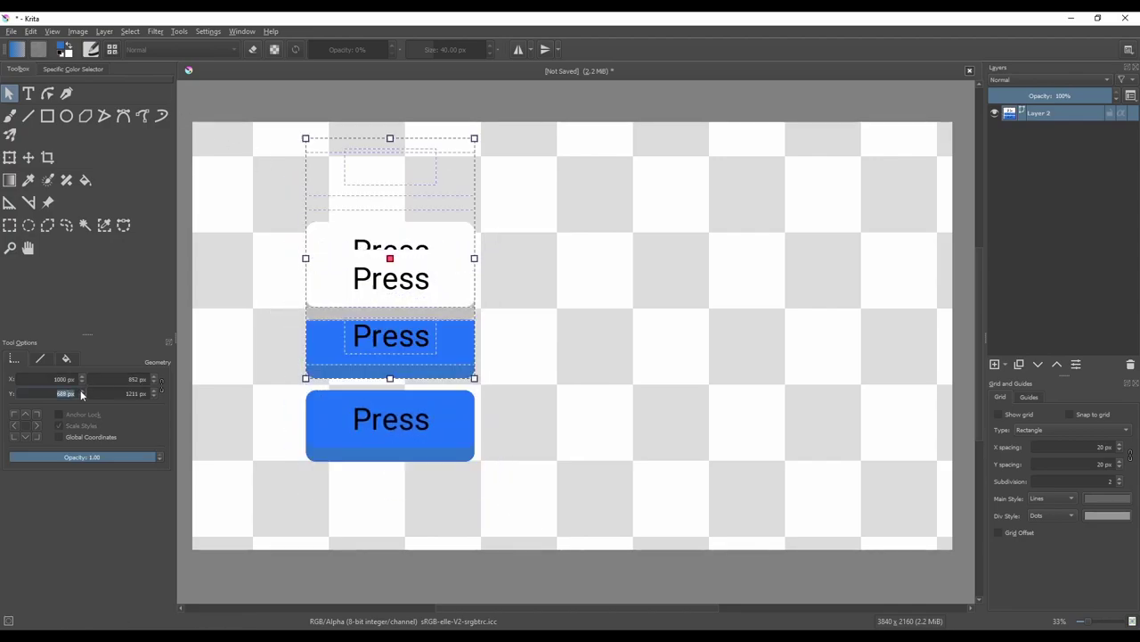
drag(81, 394, 79, 395)
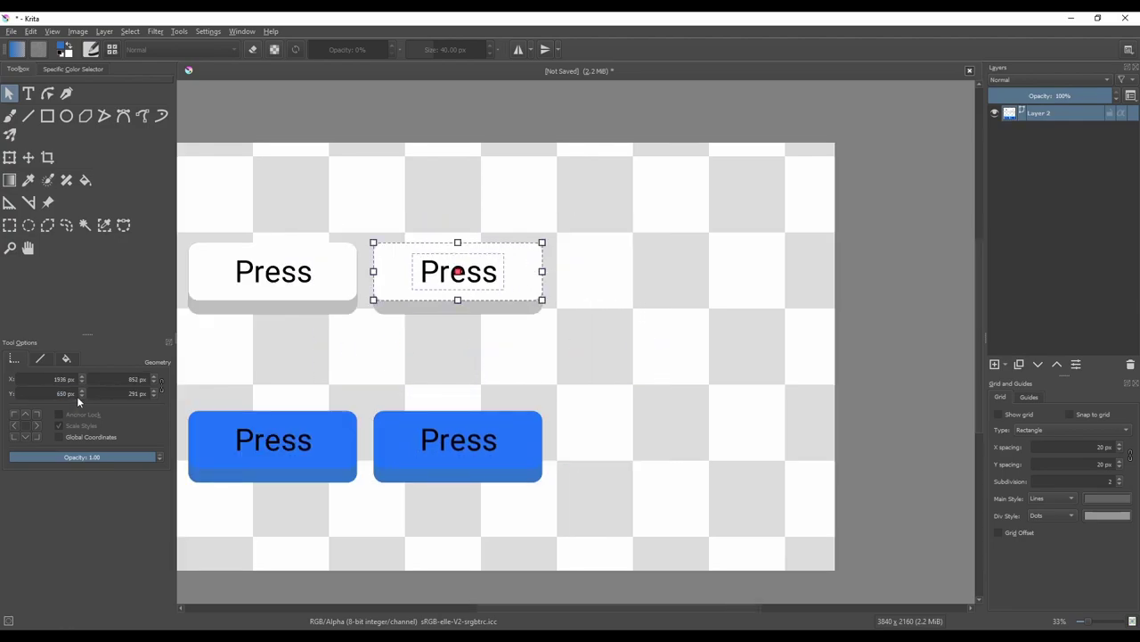
Step: Lower the faces and Press text of the duplicated white and blue buttons slightly toward their bases for the pressed look
click(82, 390)
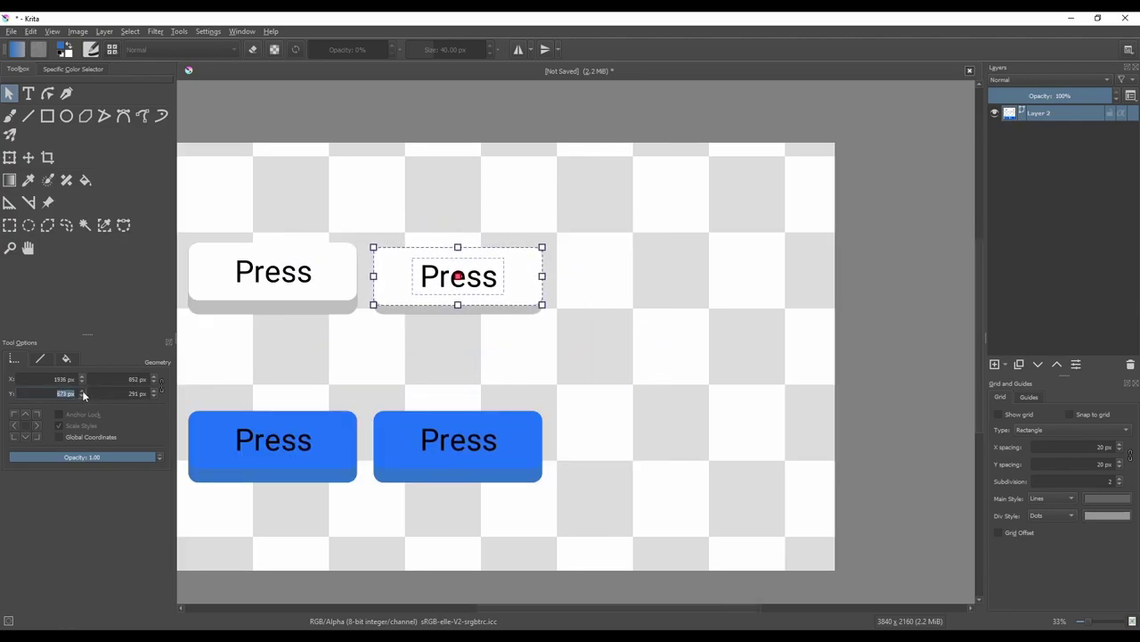
click(562, 419)
click(463, 438)
drag(50, 393, 114, 397)
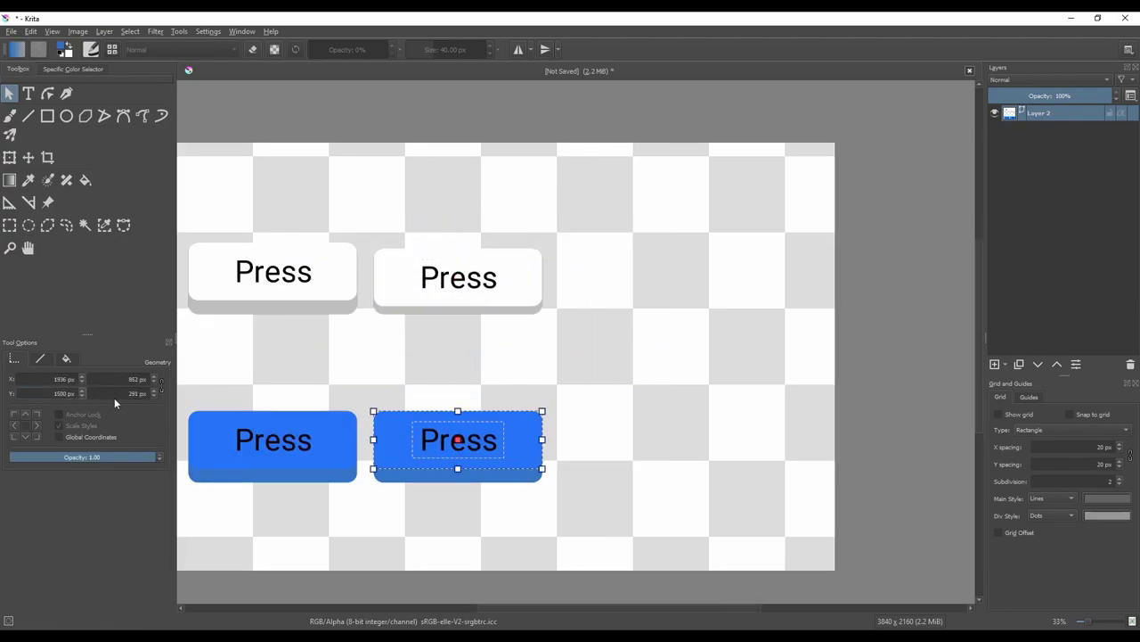
text(1580)
click(408, 355)
click(455, 437)
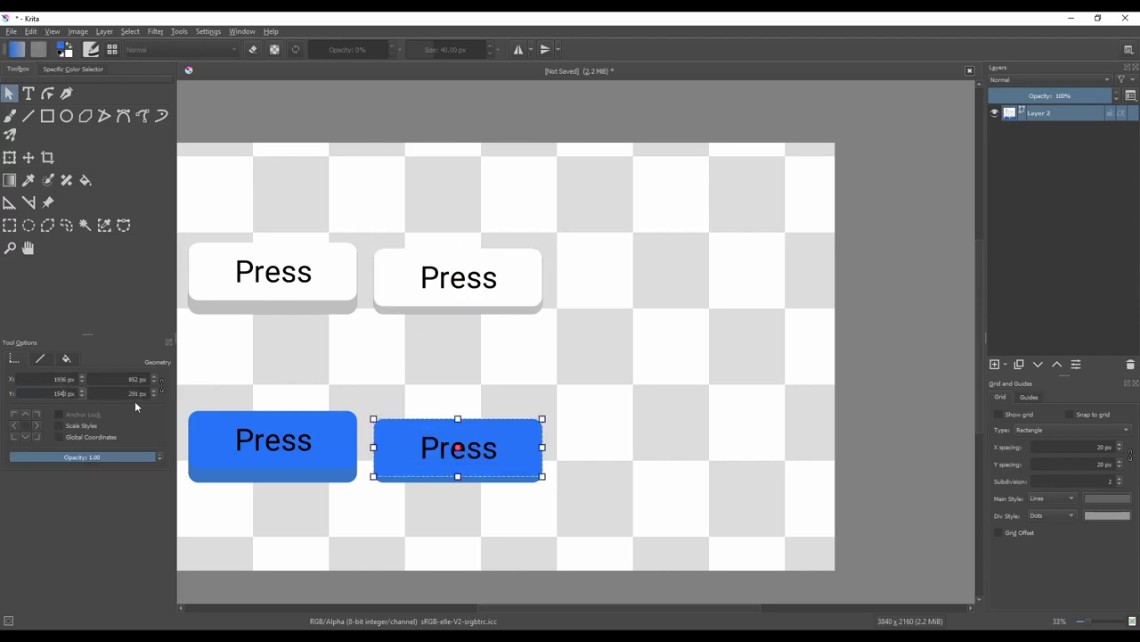
click(624, 446)
drag(631, 447, 670, 396)
Step: Fill the base rectangles of both blue buttons with a darker blue
click(312, 423)
click(65, 358)
click(87, 395)
click(274, 541)
shift+click(481, 424)
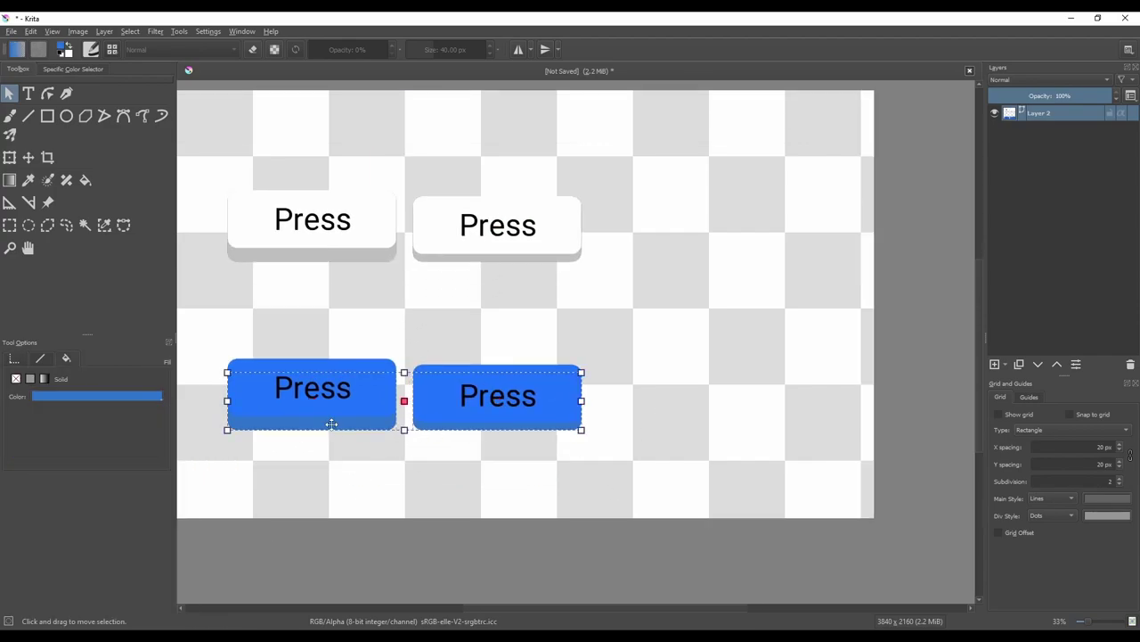
click(98, 396)
click(105, 583)
click(590, 368)
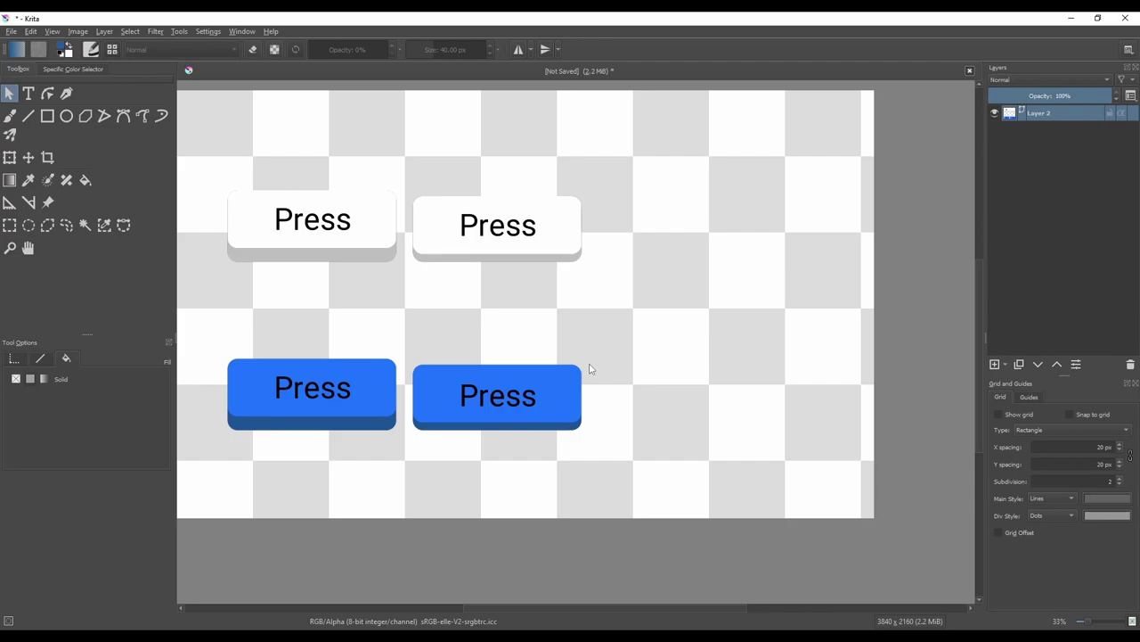
drag(300, 191, 432, 230)
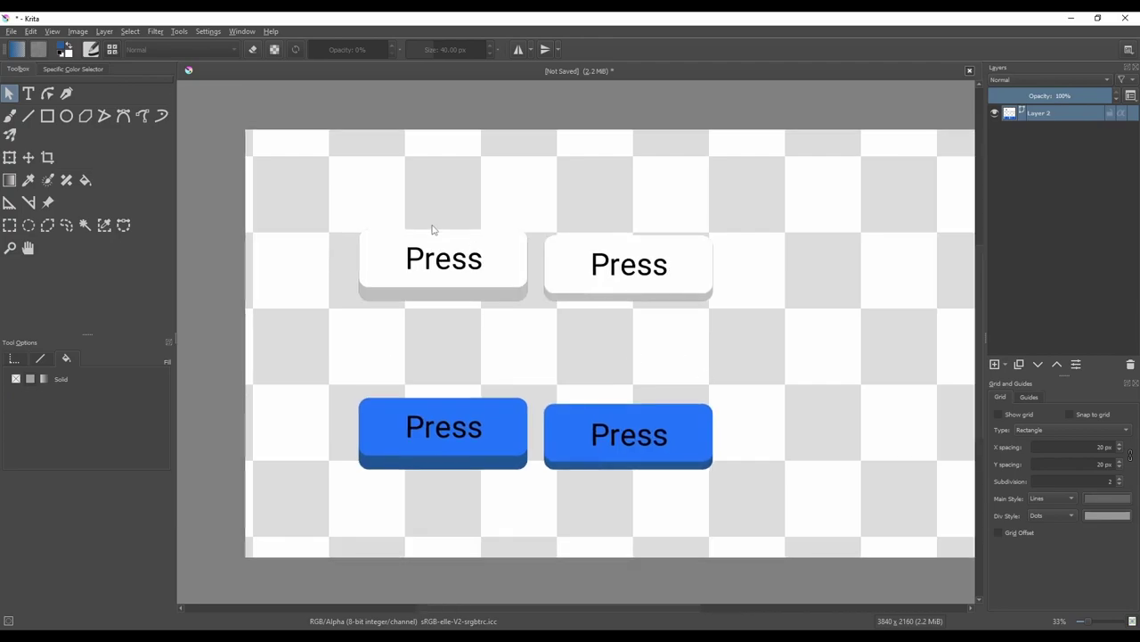
drag(621, 378, 588, 366)
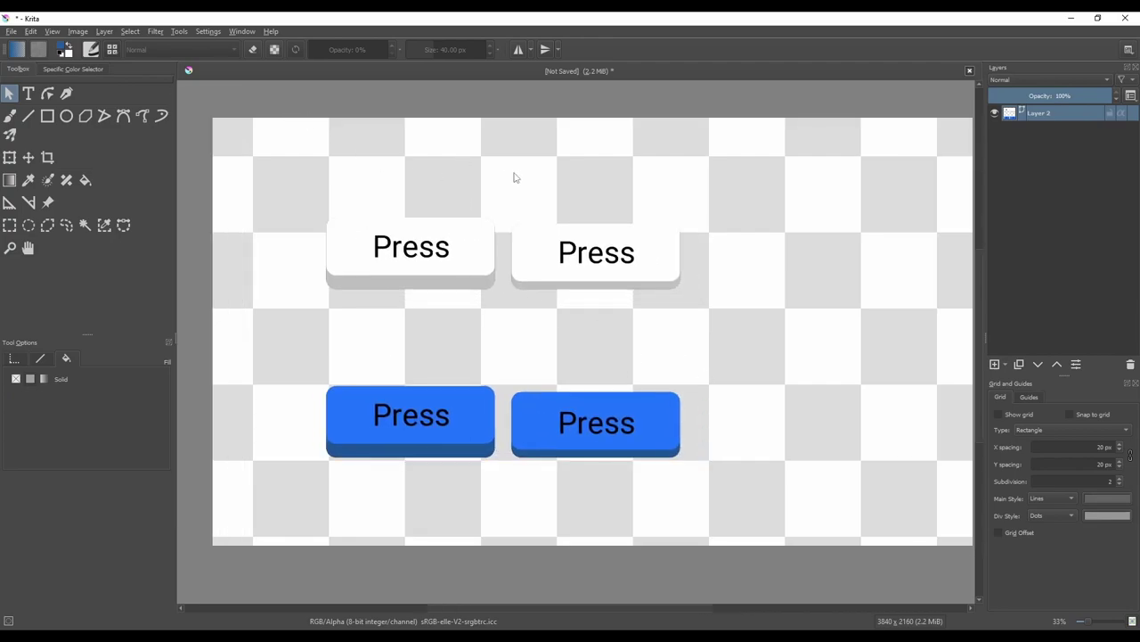
drag(514, 177, 479, 175)
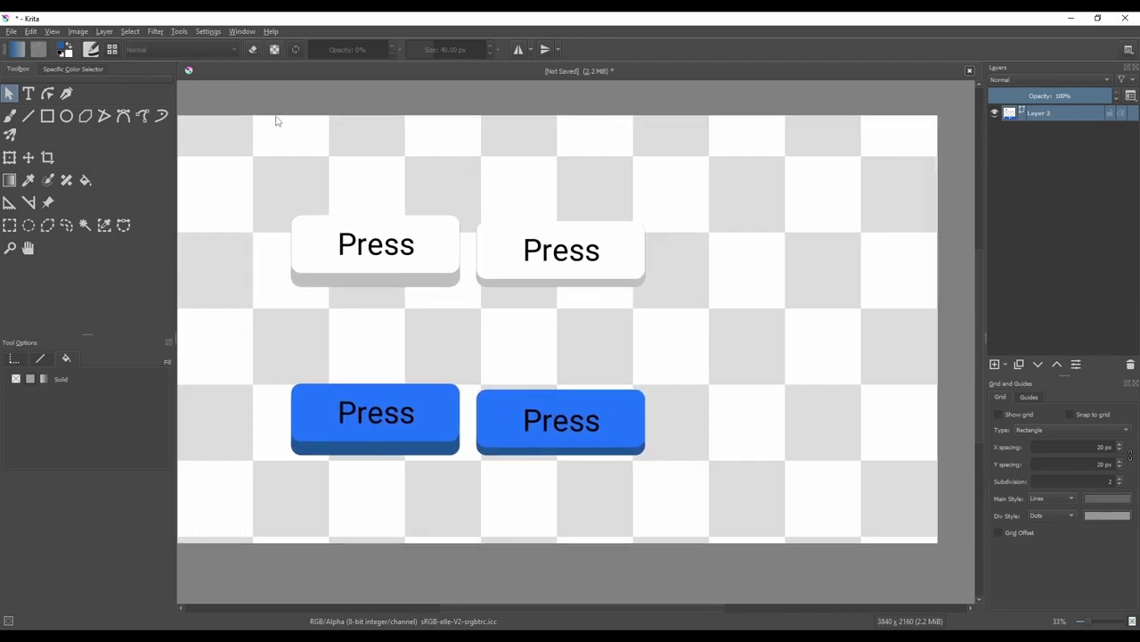
click(78, 31)
click(106, 213)
click(659, 203)
Step: Trim the image to the current layer so the canvas fits tightly around the four buttons
click(78, 31)
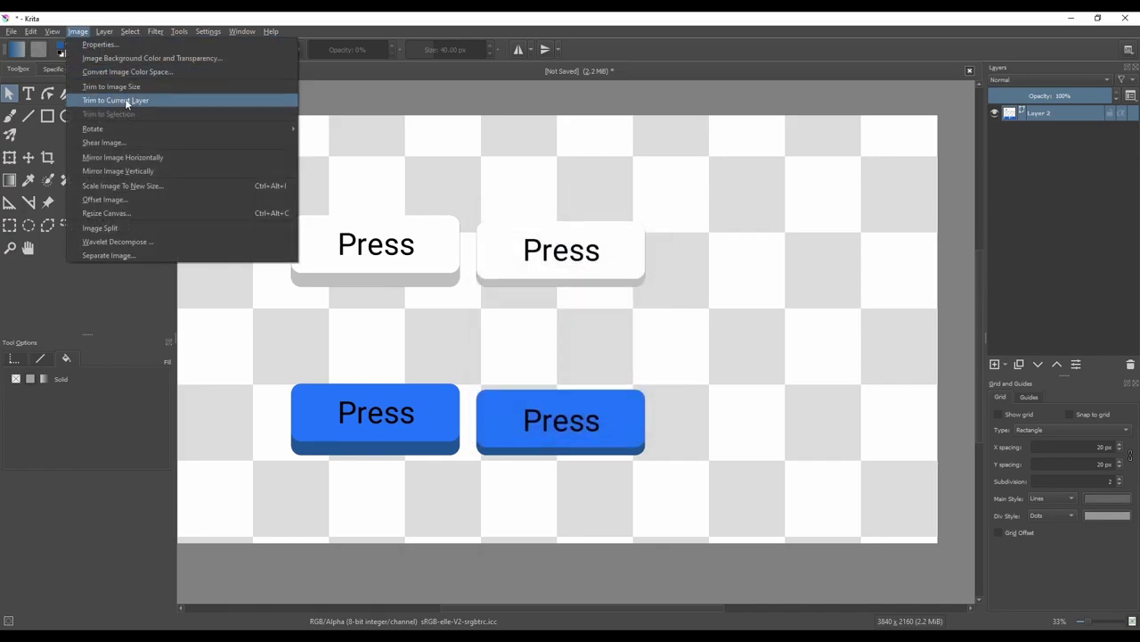
click(127, 101)
scroll(428, 173, up, 2)
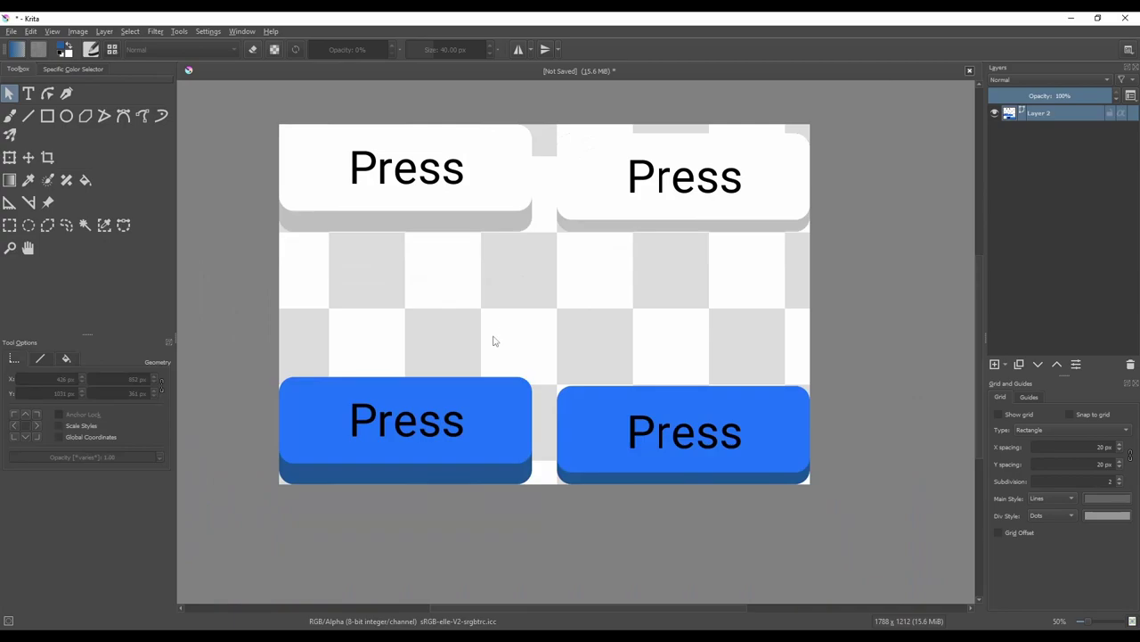
Step: Export the image as buttons.png into the Custom UI project's Assets folder
click(12, 32)
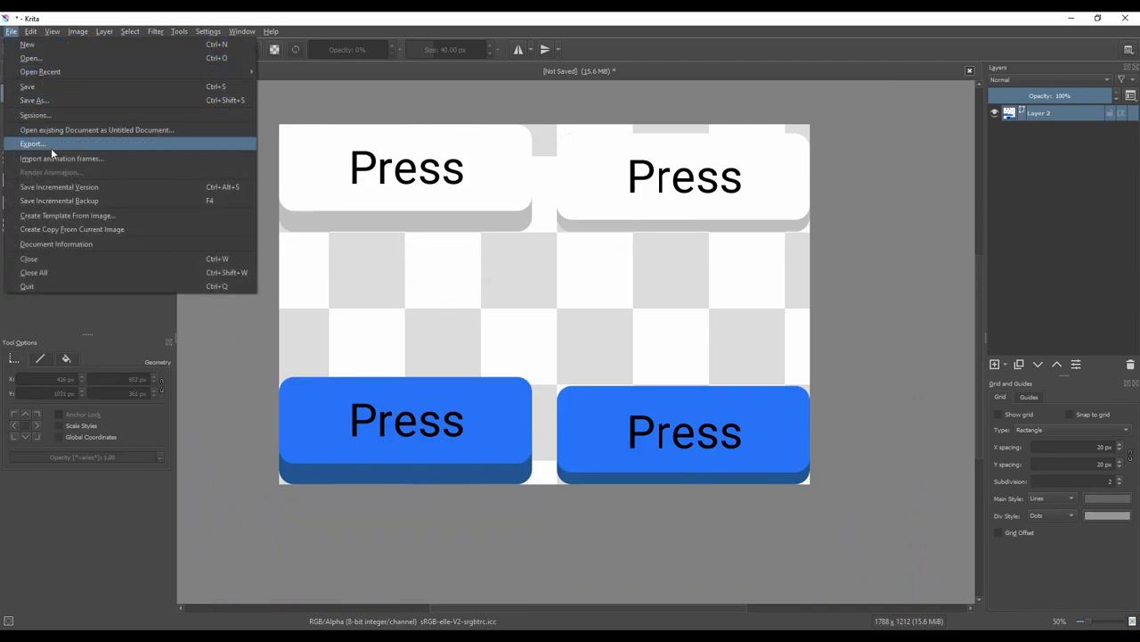
click(51, 148)
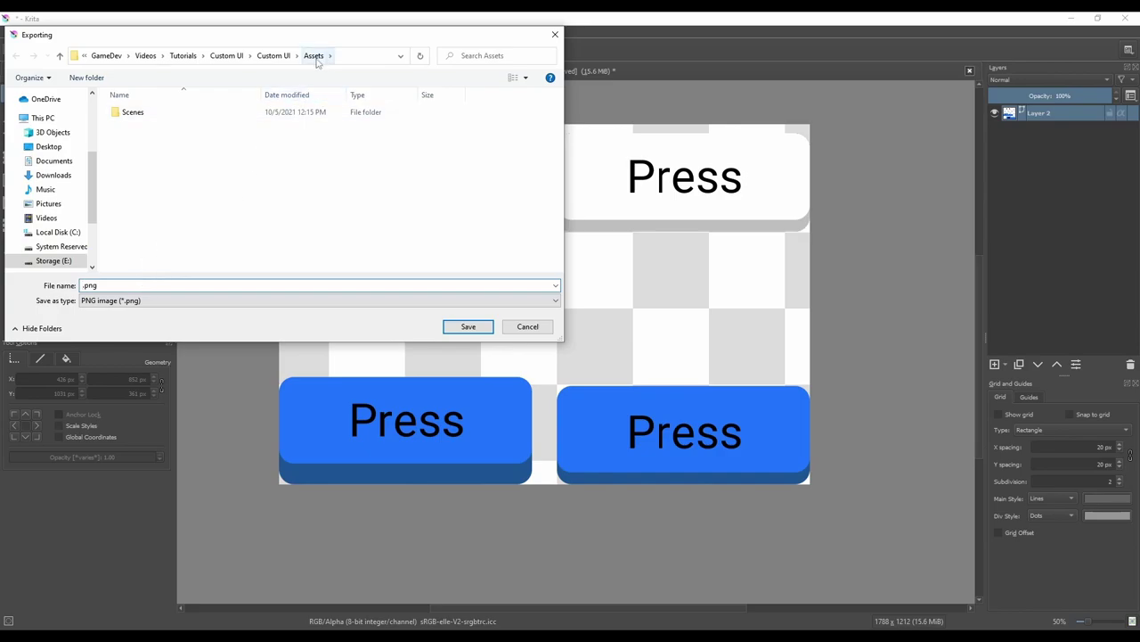
text(buttons)
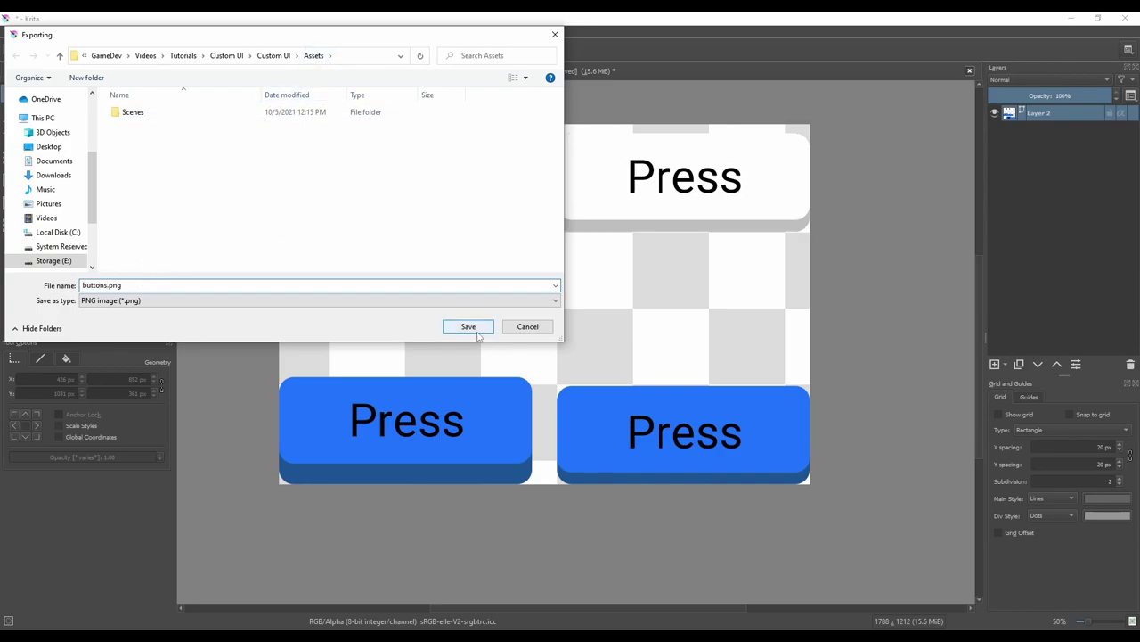
click(468, 326)
click(724, 477)
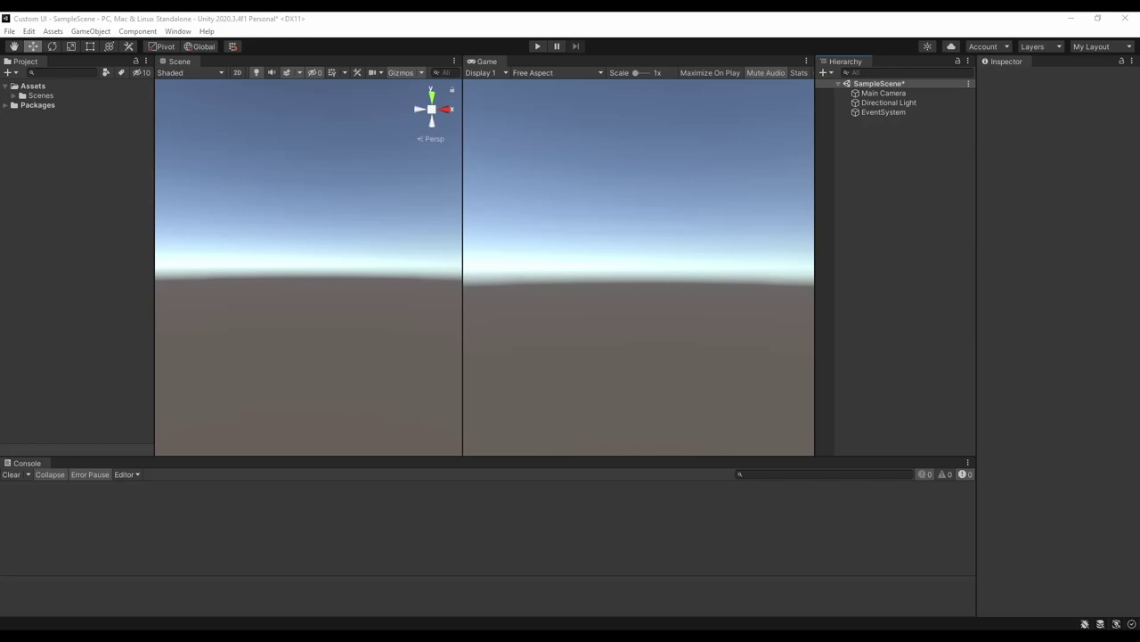
Step: In Unity, set the buttons texture to Sprite (2D and UI) with Multiple sprite mode, apply it and open the Sprite Editor
click(52, 105)
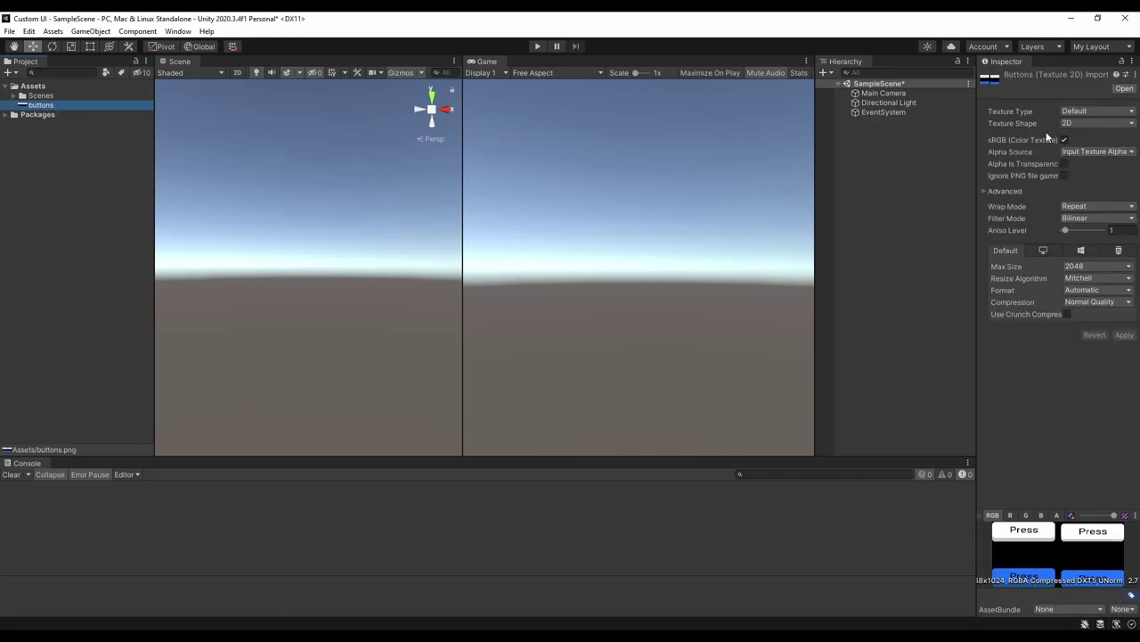
click(1098, 111)
click(989, 165)
click(1113, 223)
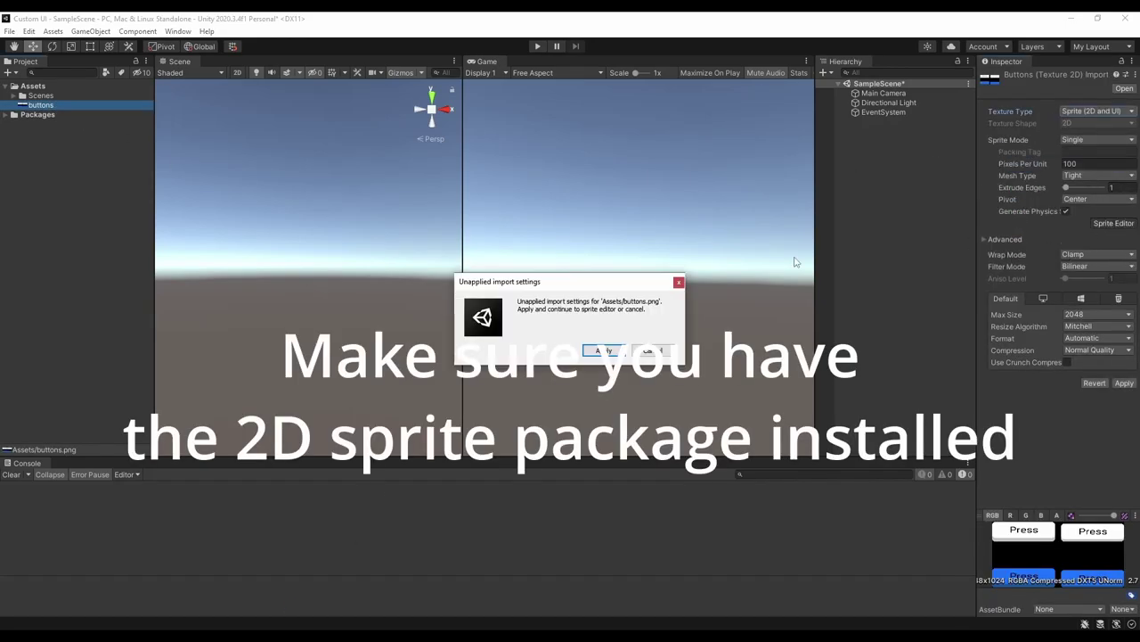
click(679, 283)
click(1098, 140)
click(1025, 164)
click(1113, 211)
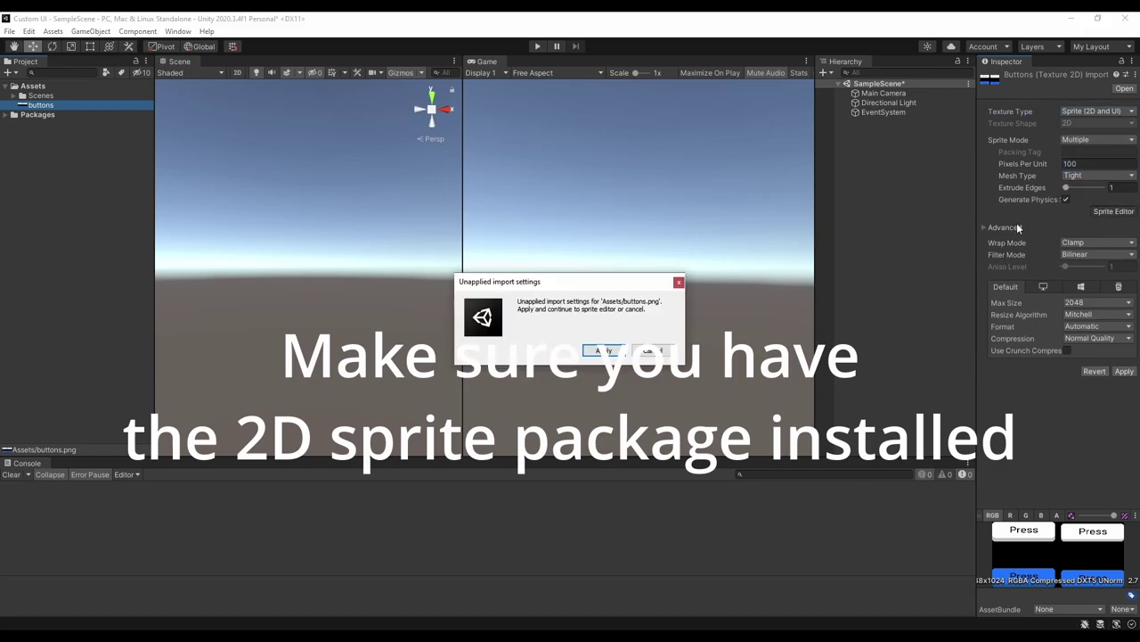
click(606, 351)
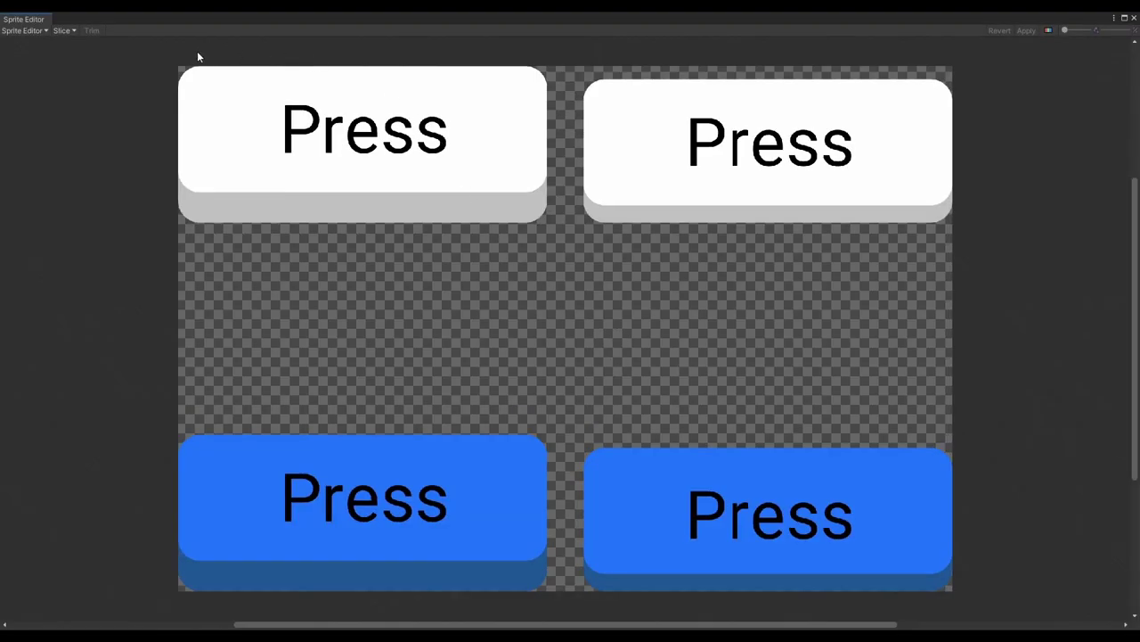
Step: Slice the buttons image by Grid By Cell Count with 2 columns and 2 rows
click(64, 31)
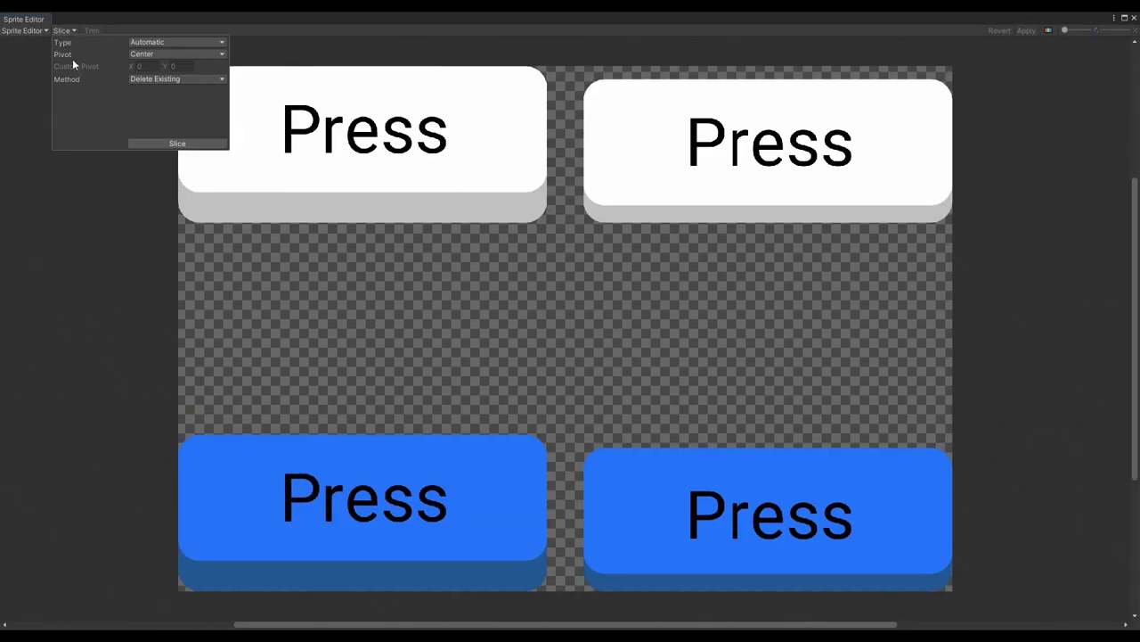
click(169, 42)
click(169, 80)
click(156, 54)
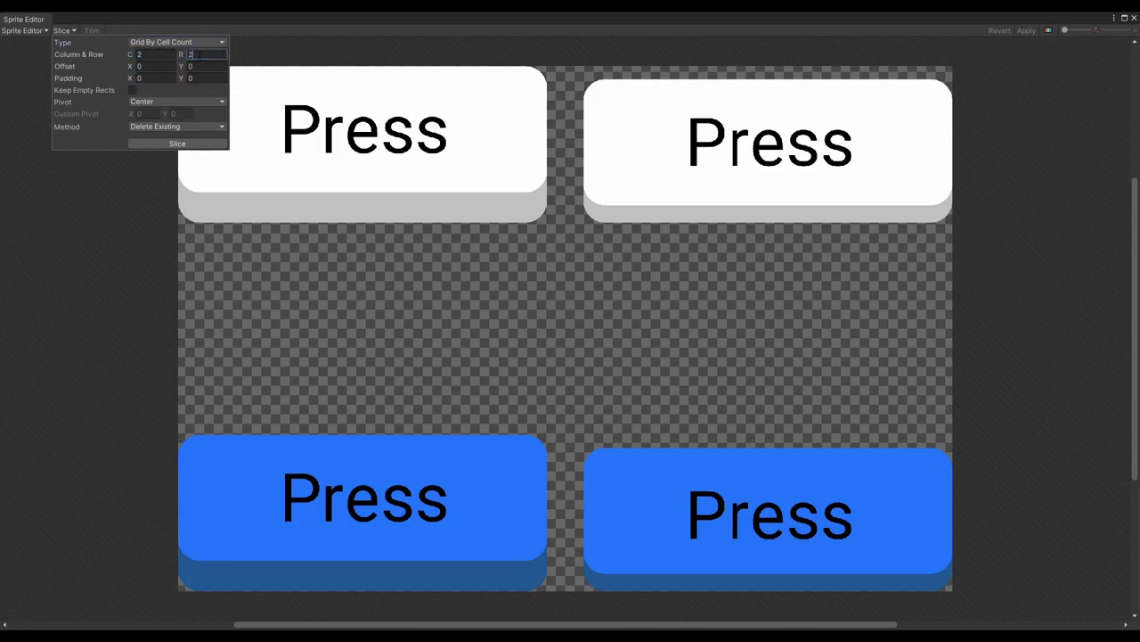
click(199, 143)
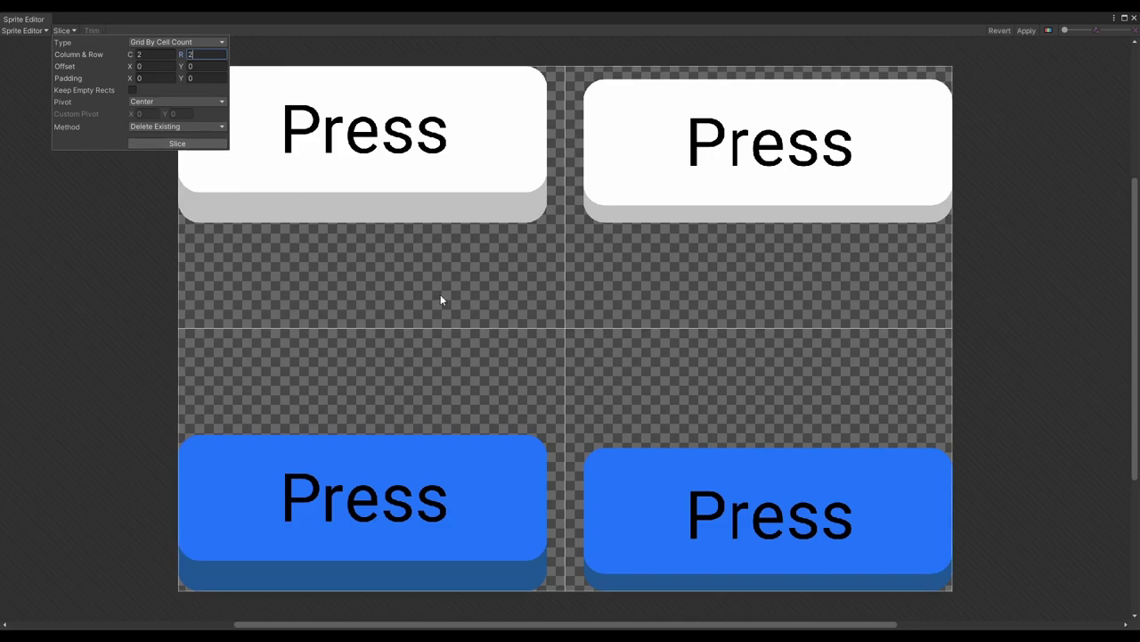
Step: Shorten the sprite rectangles of both white buttons to a height of 362 px, ending at the buttons' lower edges
click(434, 322)
drag(458, 328, 455, 224)
scroll(453, 221, up, 4)
scroll(450, 216, up, 3)
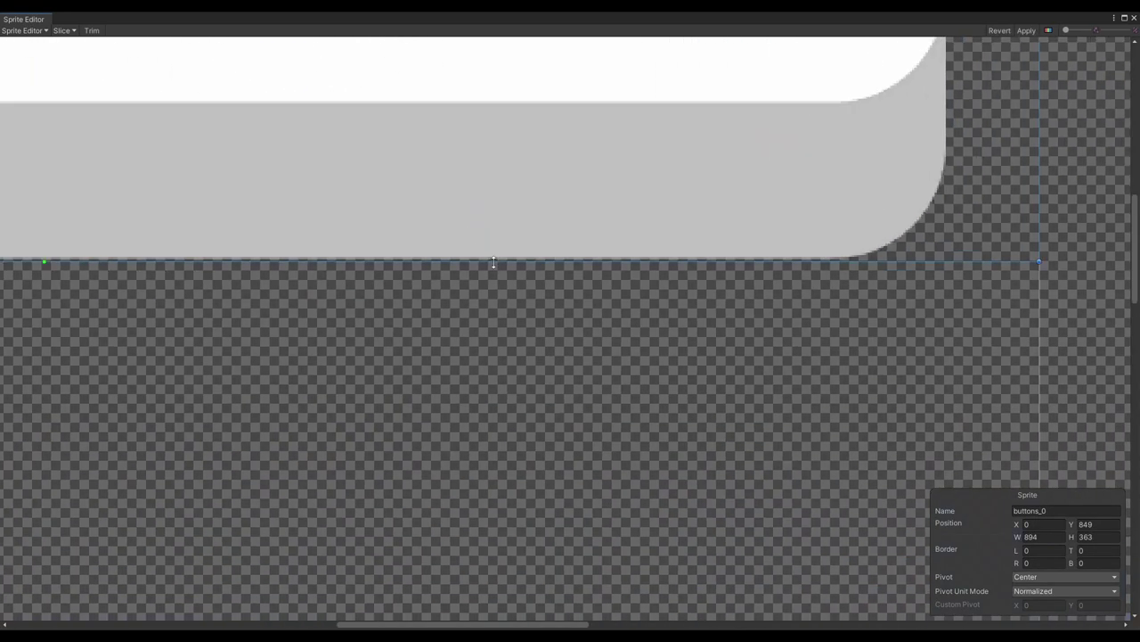
drag(493, 262, 494, 259)
scroll(545, 249, down, 7)
click(784, 347)
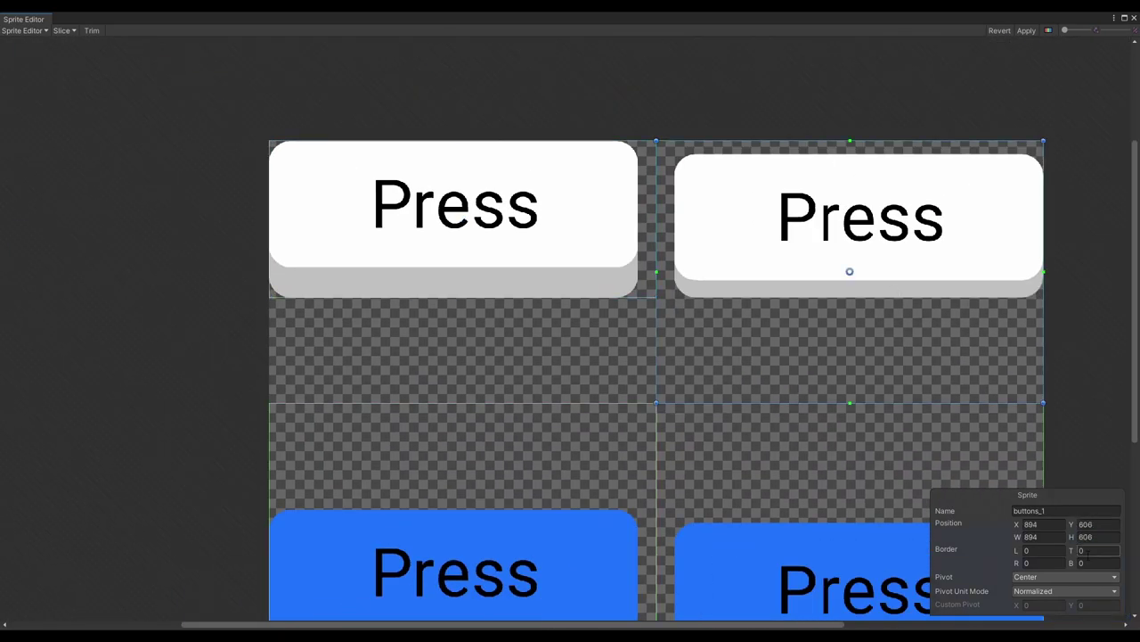
drag(850, 402, 850, 297)
scroll(510, 145, up, 2)
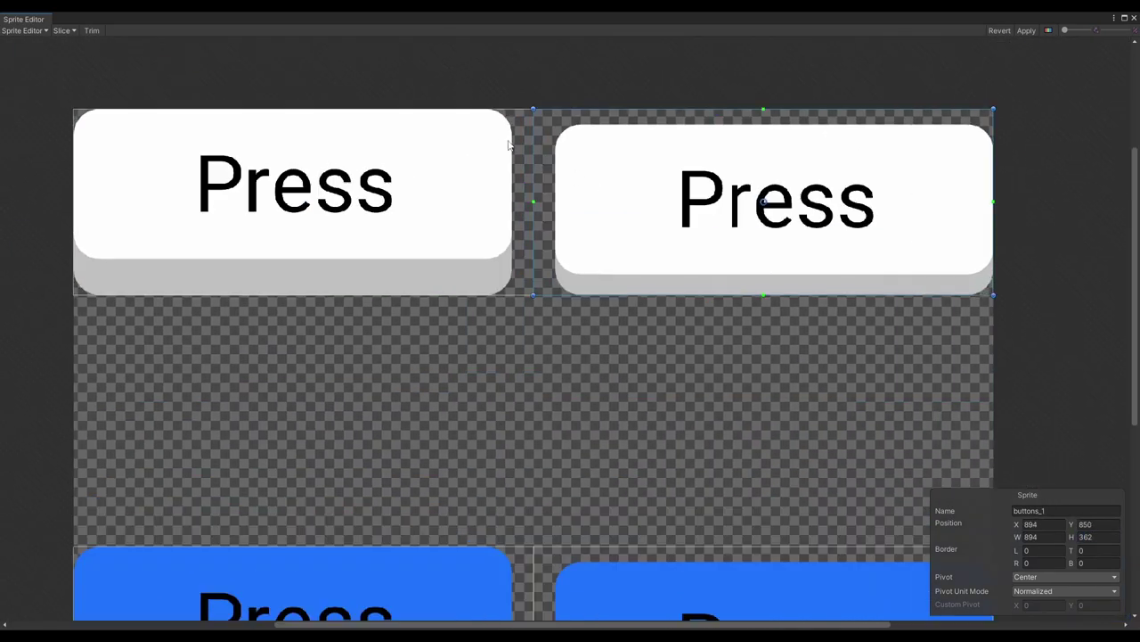
Step: Narrow the sprite rectangles to the buttons' width of 852 px
scroll(509, 145, up, 4)
drag(545, 145, 577, 145)
scroll(595, 168, up, 8)
scroll(541, 176, down, 4)
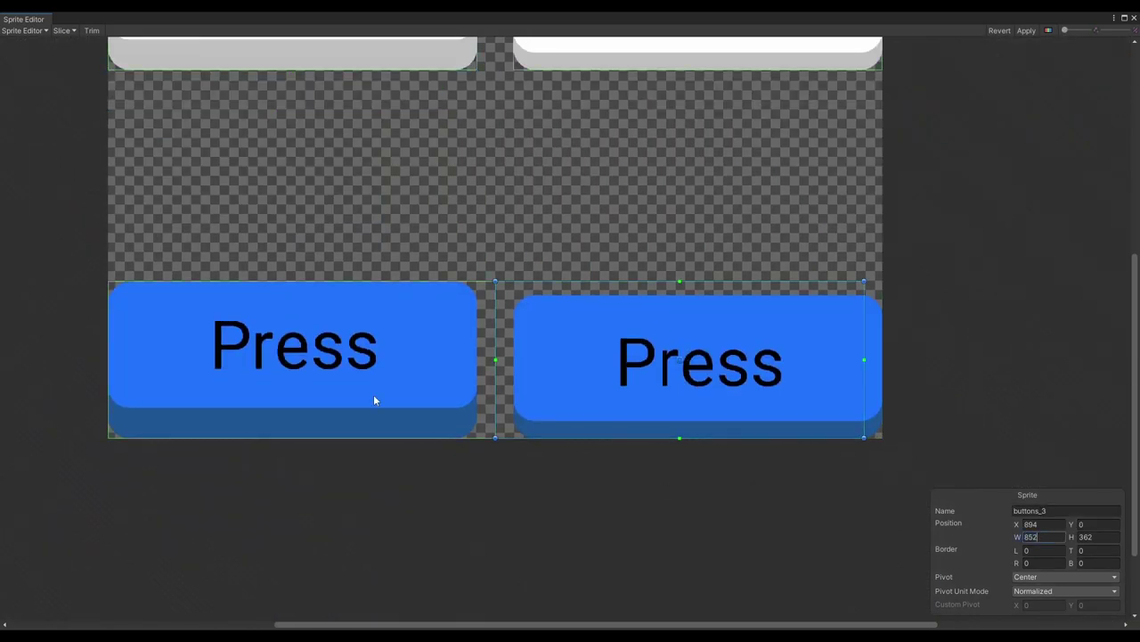
Step: Shift the pressed blue button's sprite rectangle over its graphic and apply the sprite changes
click(375, 395)
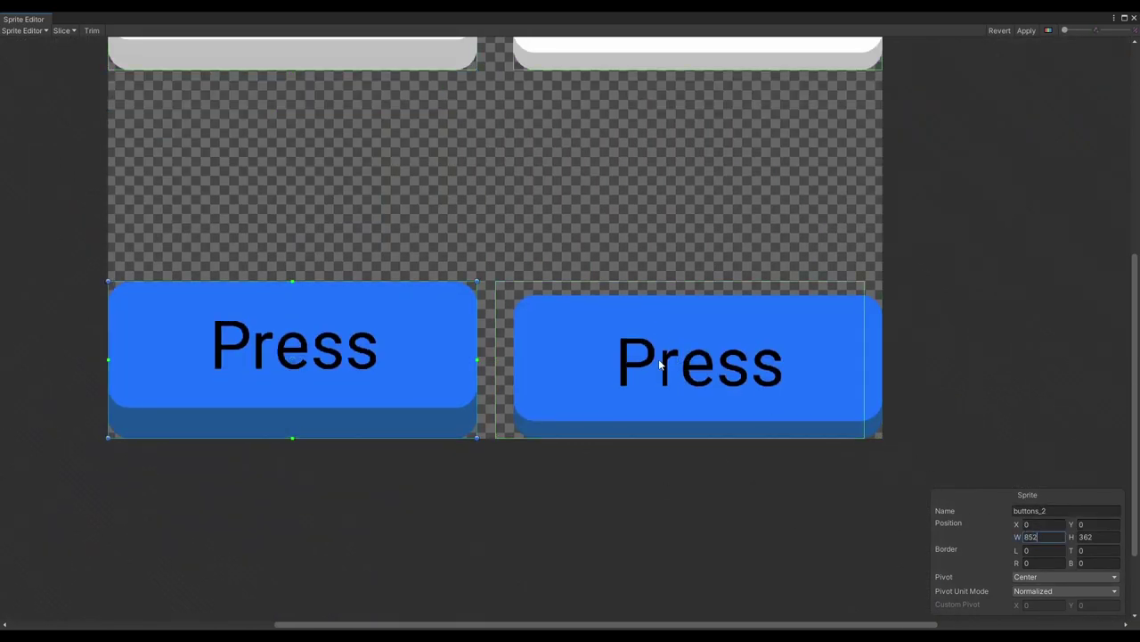
drag(659, 359, 682, 359)
click(595, 211)
drag(577, 166, 626, 309)
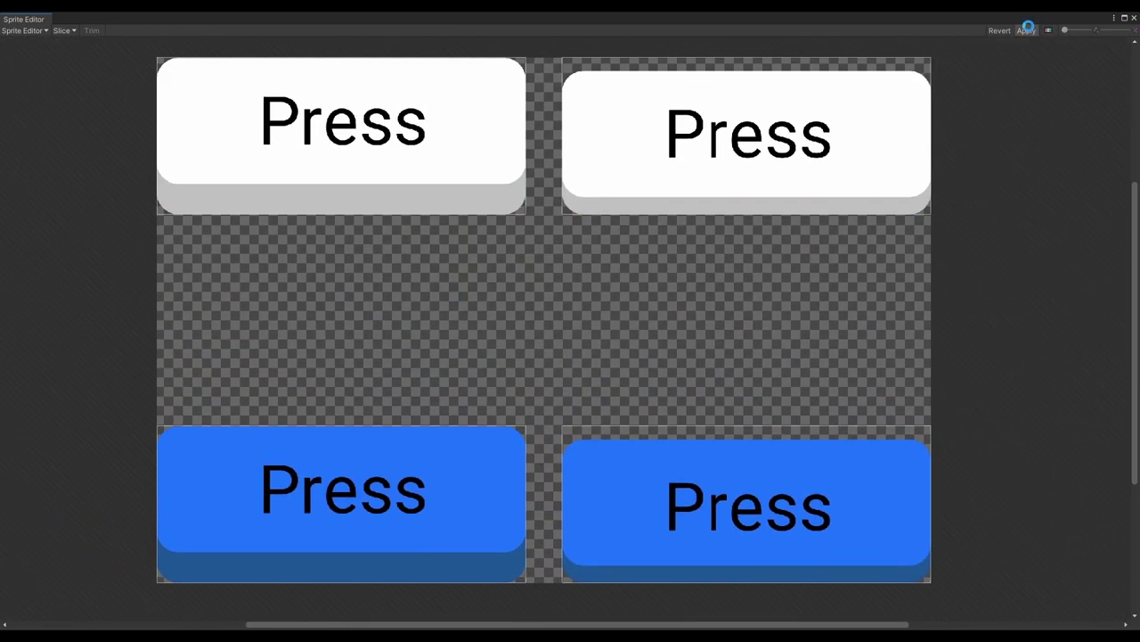
Step: Examine the Grid By Cell Size slicing options, leaving the sprites as they are, and close the Sprite Editor
click(63, 30)
click(153, 42)
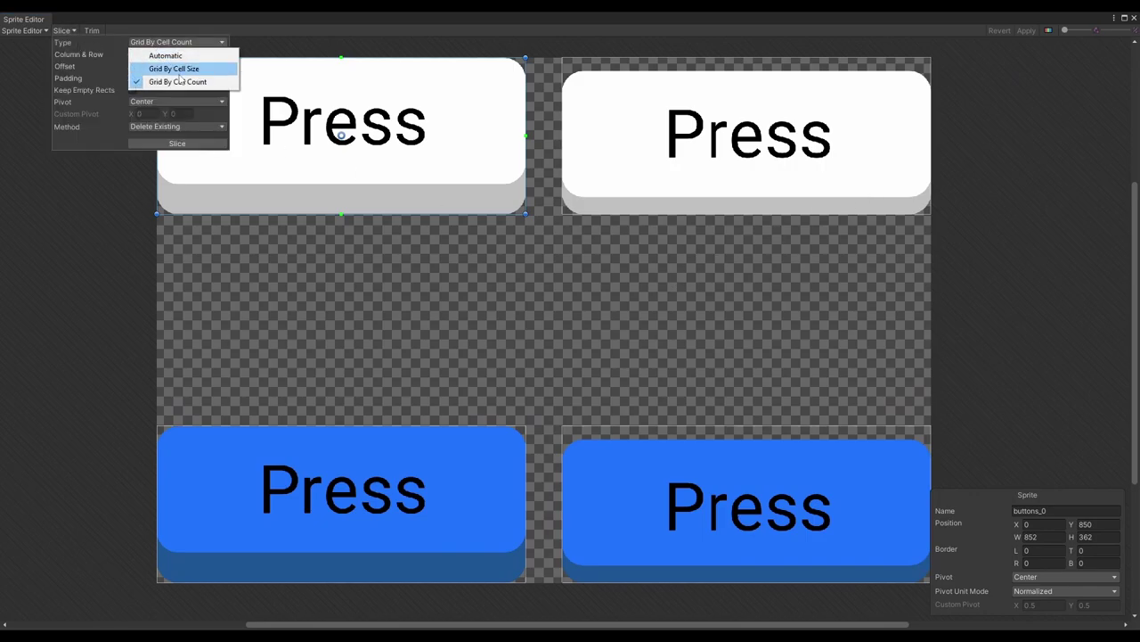
click(194, 71)
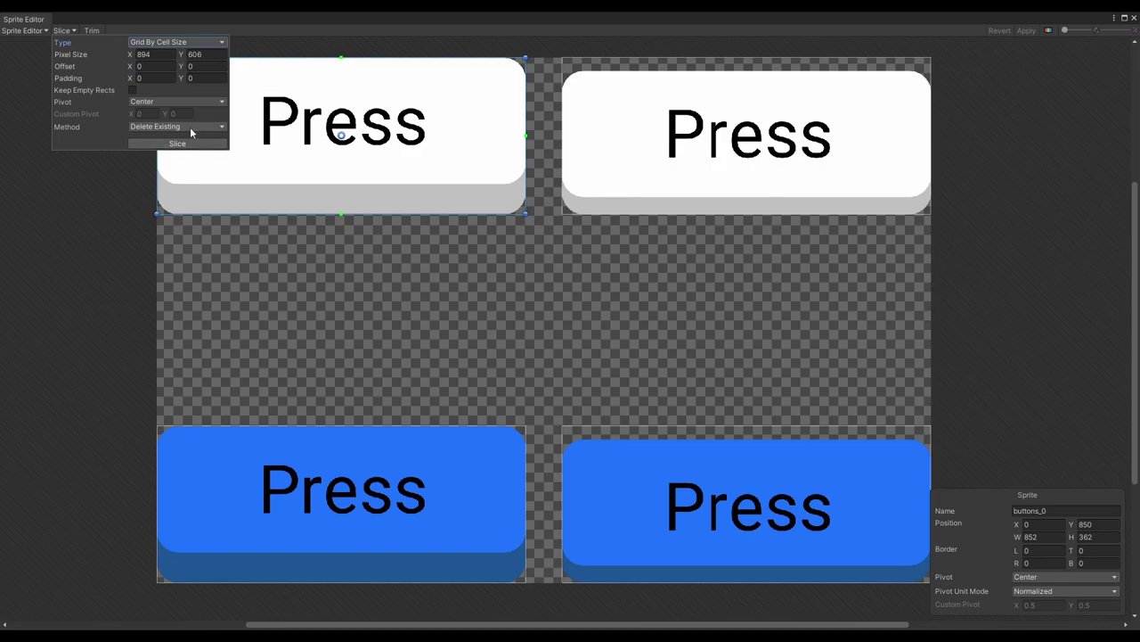
click(200, 54)
click(306, 37)
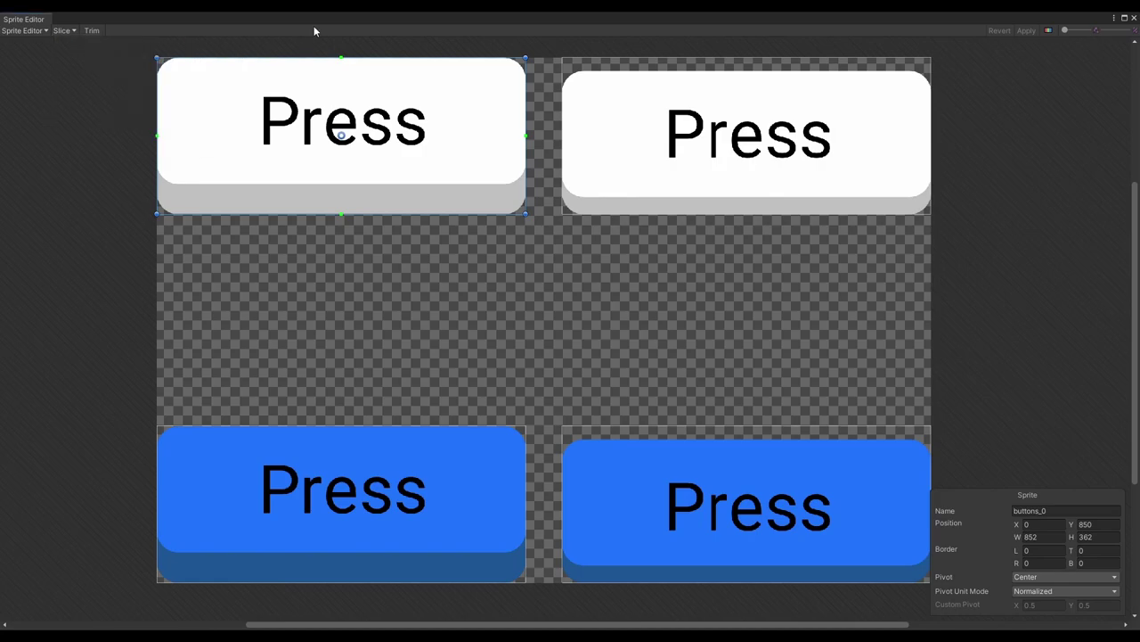
click(489, 241)
mouse_move(670, 325)
mouse_down()
mouse_move(636, 361)
mouse_move(687, 327)
mouse_up()
click(1135, 19)
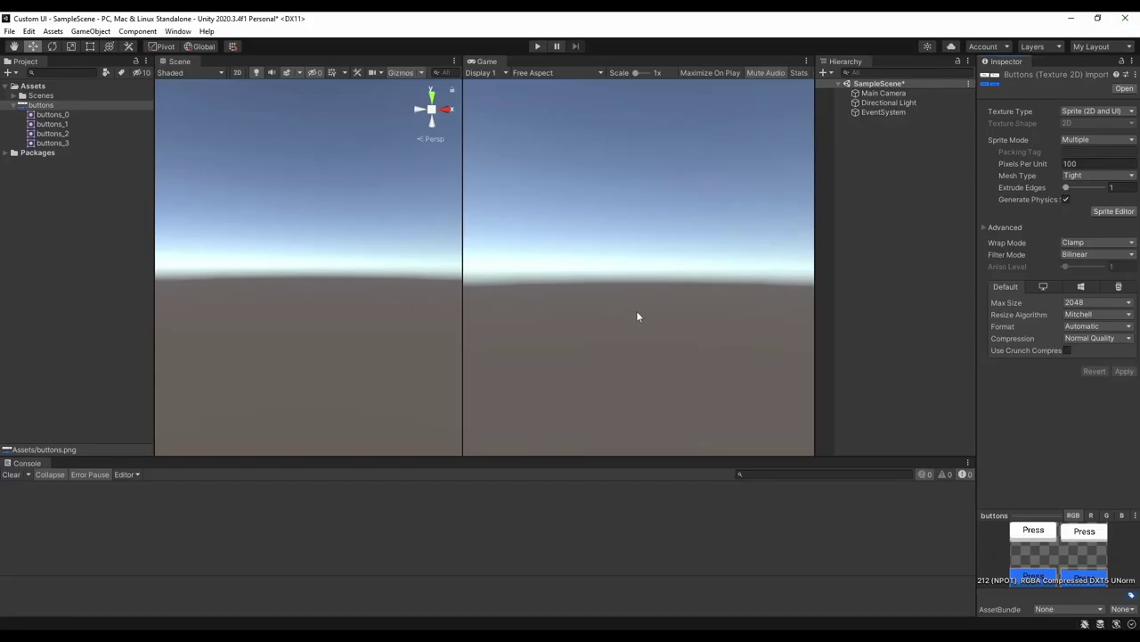
Step: Add two UI Button objects to the scene
right_click(892, 159)
mouse_move(931, 392)
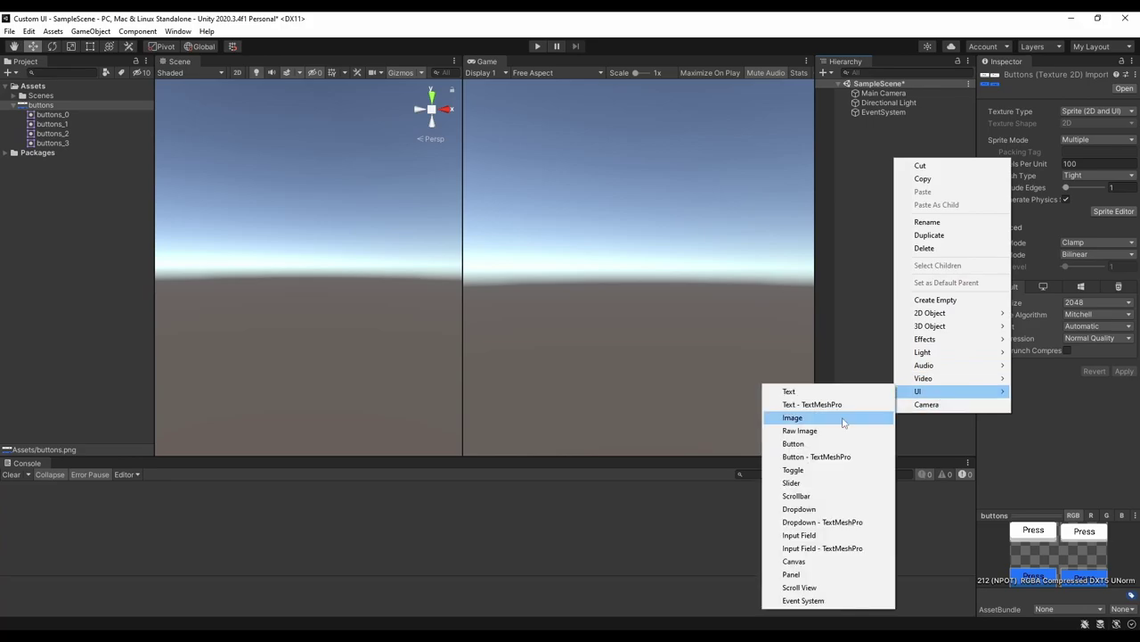
click(802, 446)
right_click(916, 223)
mouse_move(958, 454)
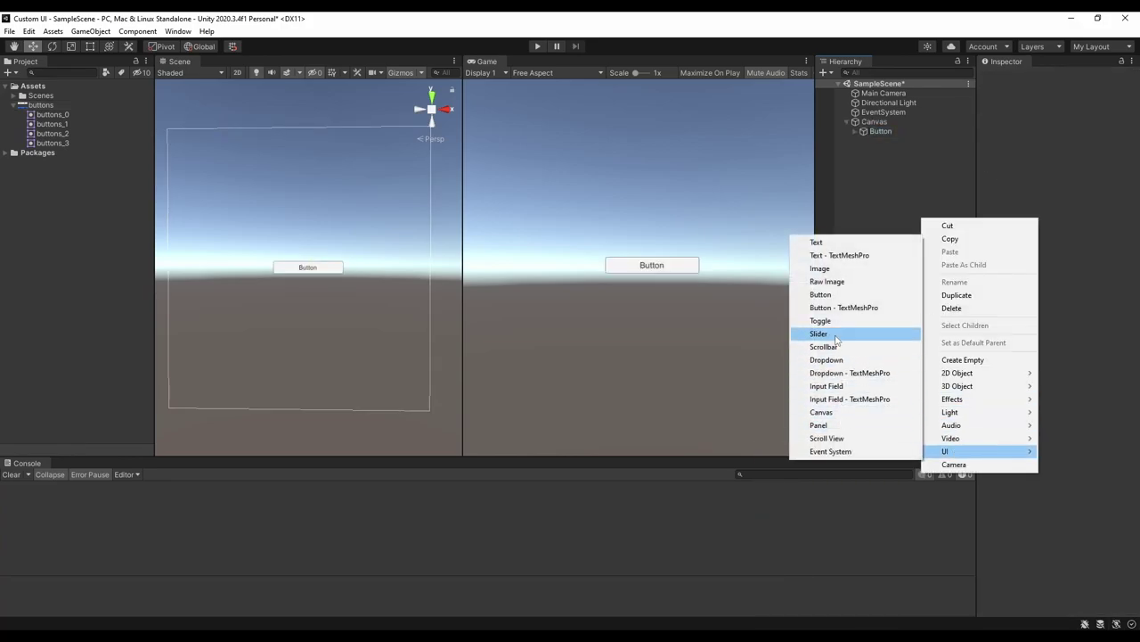
click(820, 294)
Step: Separate the two buttons vertically on the canvas, moving the first one up and the second one down
click(882, 131)
drag(307, 218, 310, 162)
click(897, 140)
drag(308, 223, 308, 255)
click(335, 209)
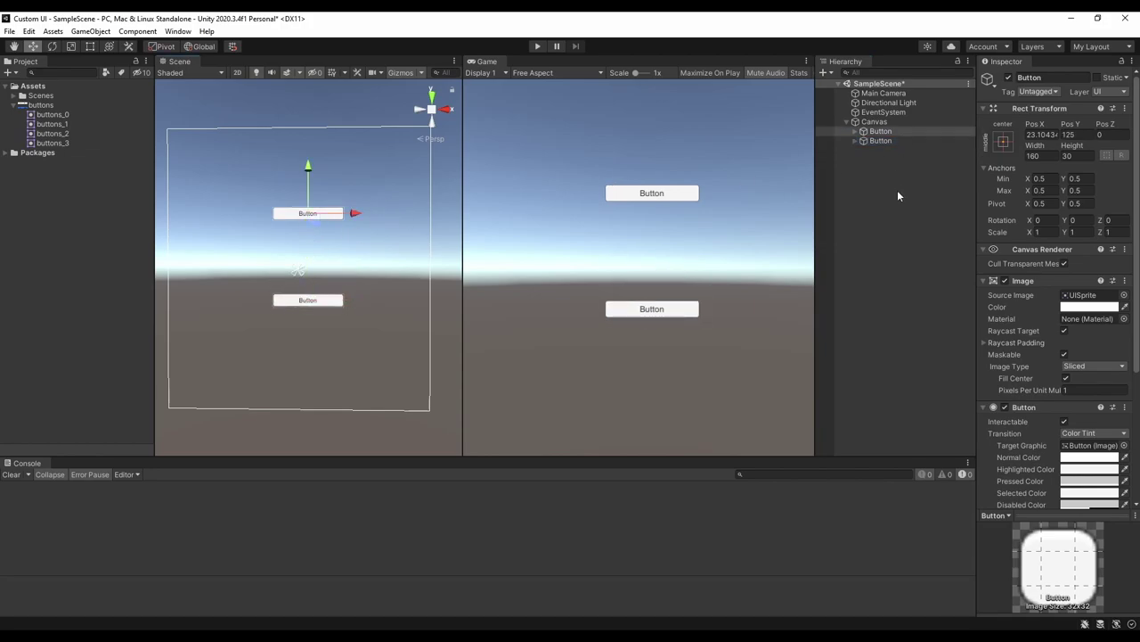
Step: Delete the Text child object from both buttons
click(898, 191)
click(909, 131)
click(854, 130)
click(854, 149)
click(889, 141)
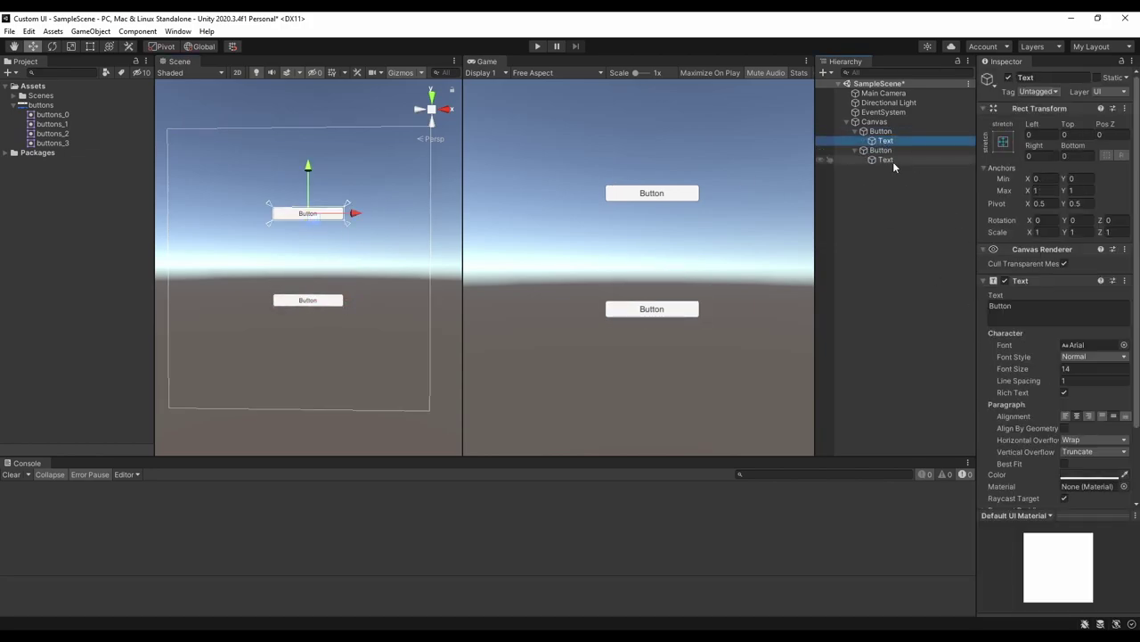
key(Delete)
click(891, 150)
key(Delete)
Step: Switch the upper button's transition to Sprite Swap, with buttons_1 as pressed sprite and buttons_0 as highlighted, selected and disabled sprites
click(904, 132)
scroll(1014, 309, down, 5)
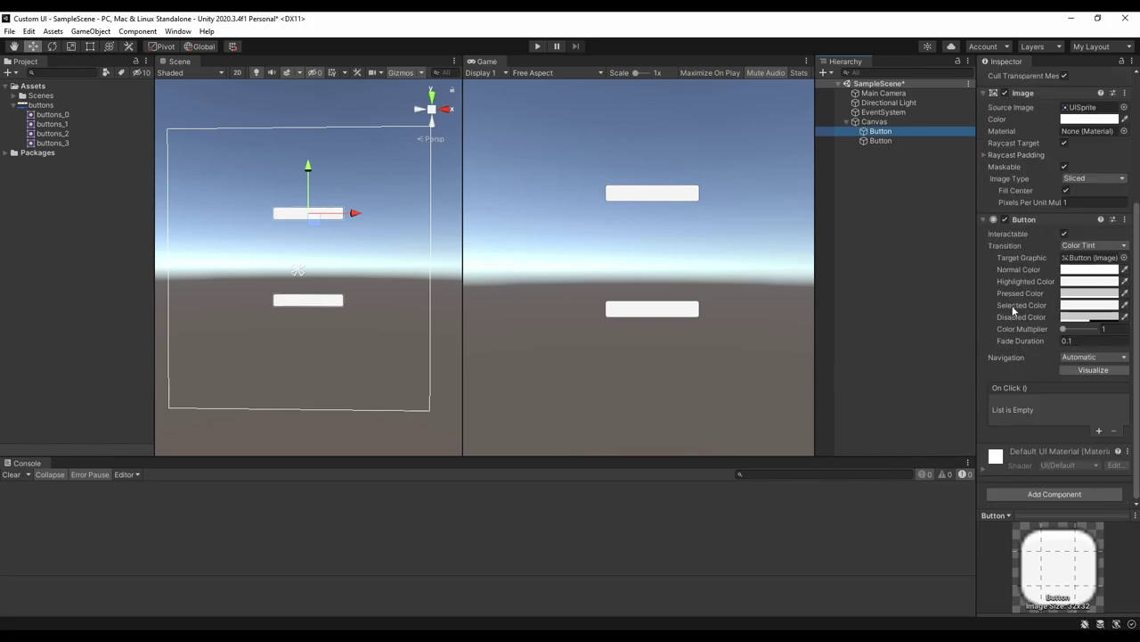
click(1095, 245)
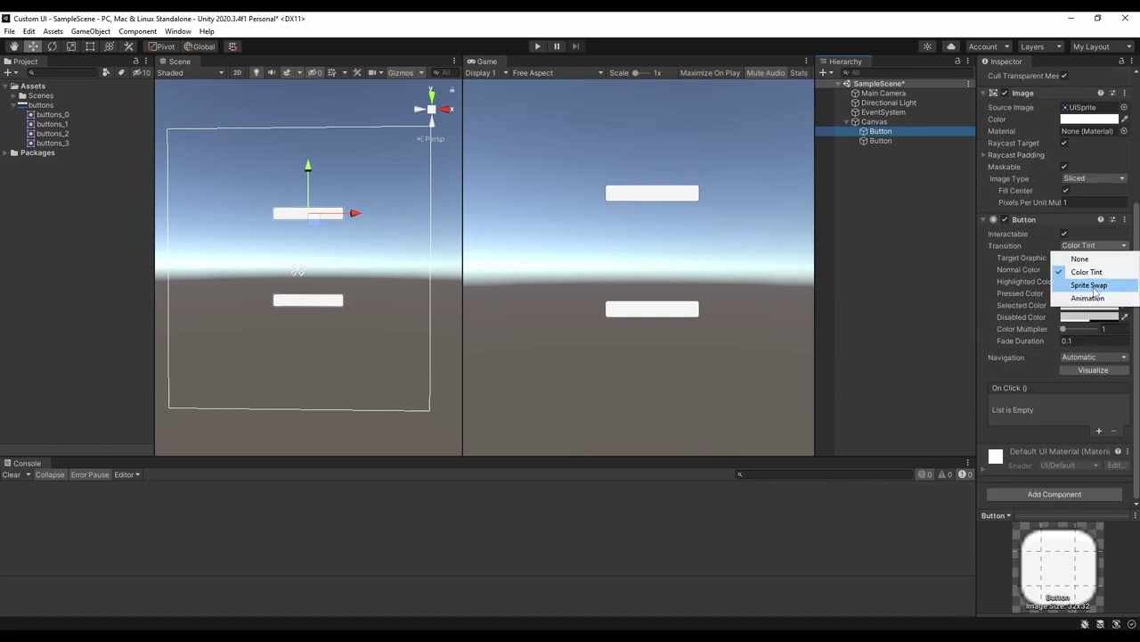
click(1092, 283)
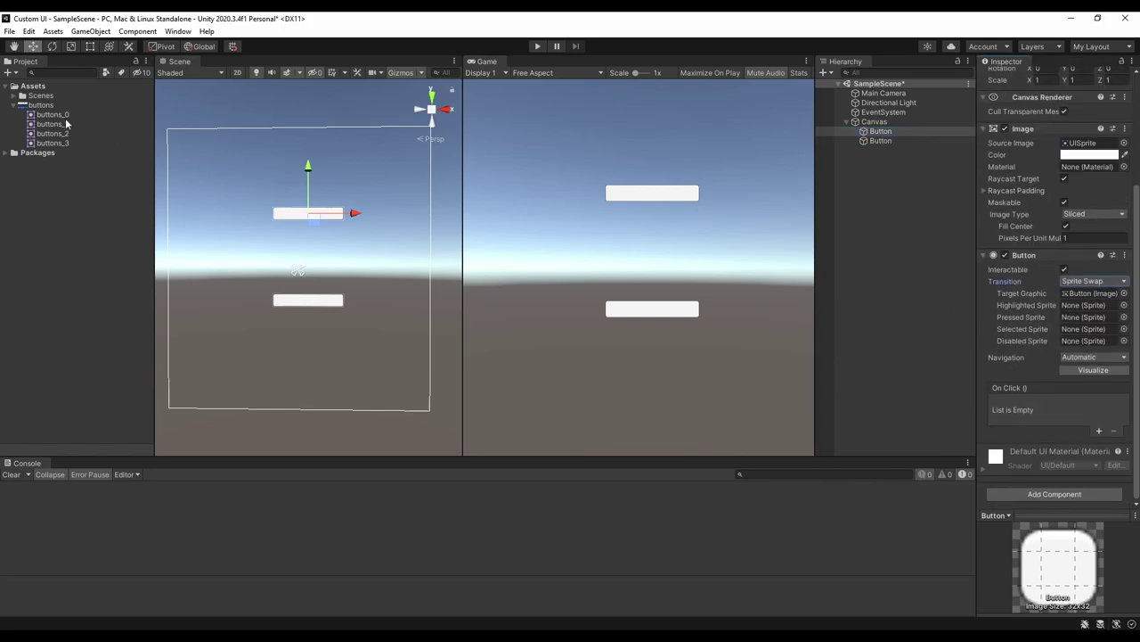
drag(66, 121, 1082, 306)
drag(53, 125, 1085, 318)
Step: Give the lower button a Sprite Swap transition using buttons_3 for pressed and buttons_2 for highlighted, selected and disabled
click(880, 141)
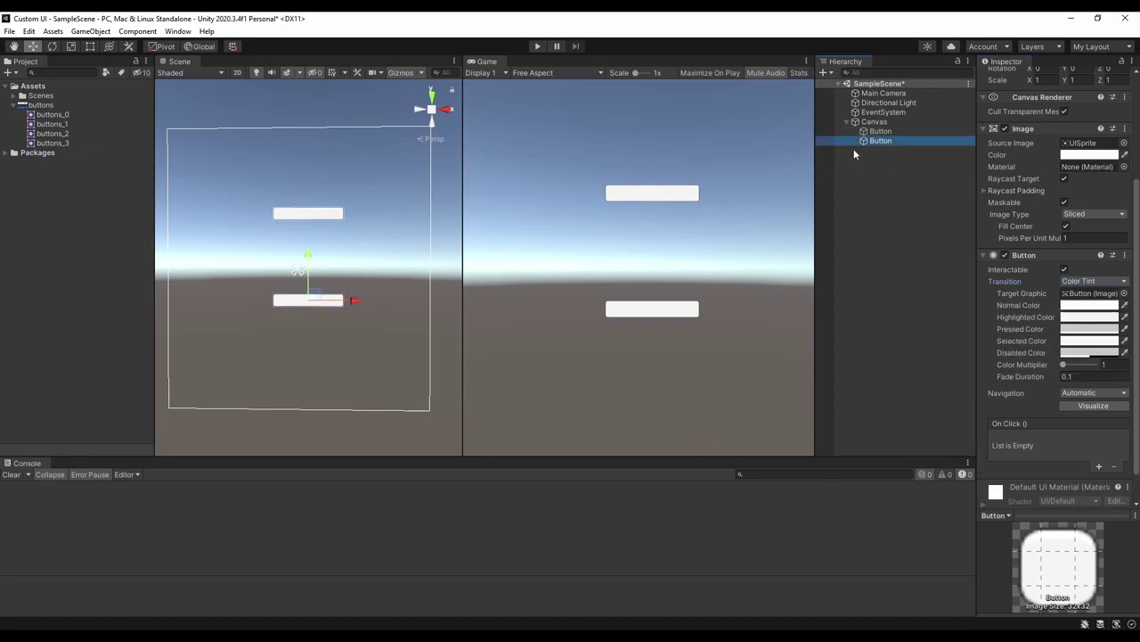
click(1092, 281)
click(1094, 323)
drag(53, 143, 1085, 329)
drag(53, 143, 1067, 342)
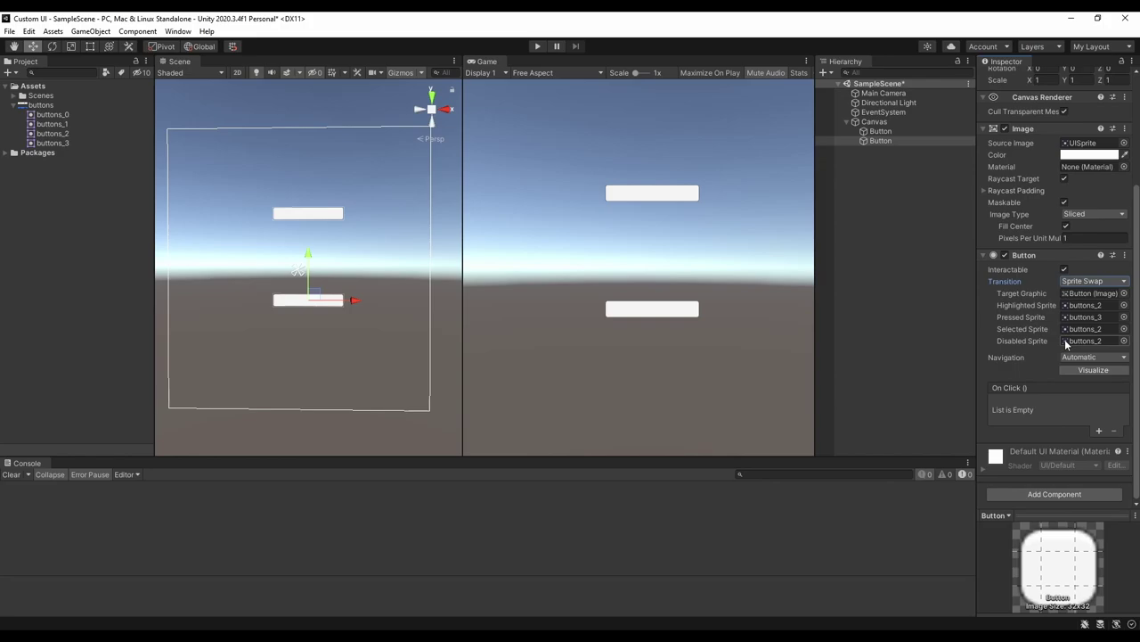
Step: Set the source image of the lower button to buttons_2 and of the upper button to buttons_0
scroll(1069, 345, up, 4)
drag(56, 132, 1088, 295)
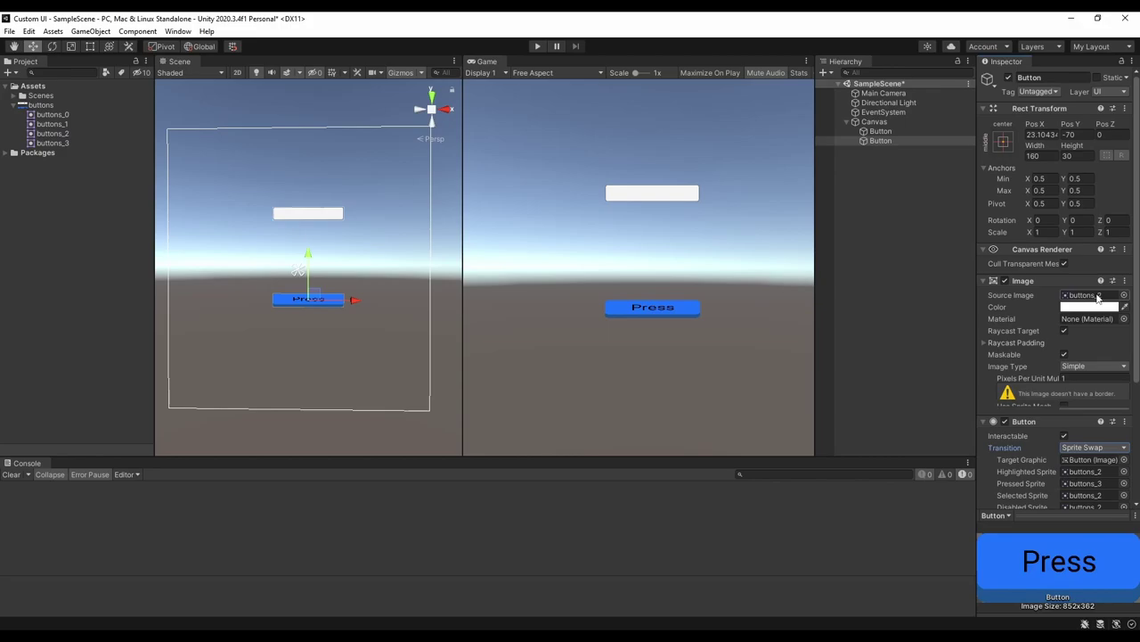
click(308, 213)
drag(52, 114, 1089, 295)
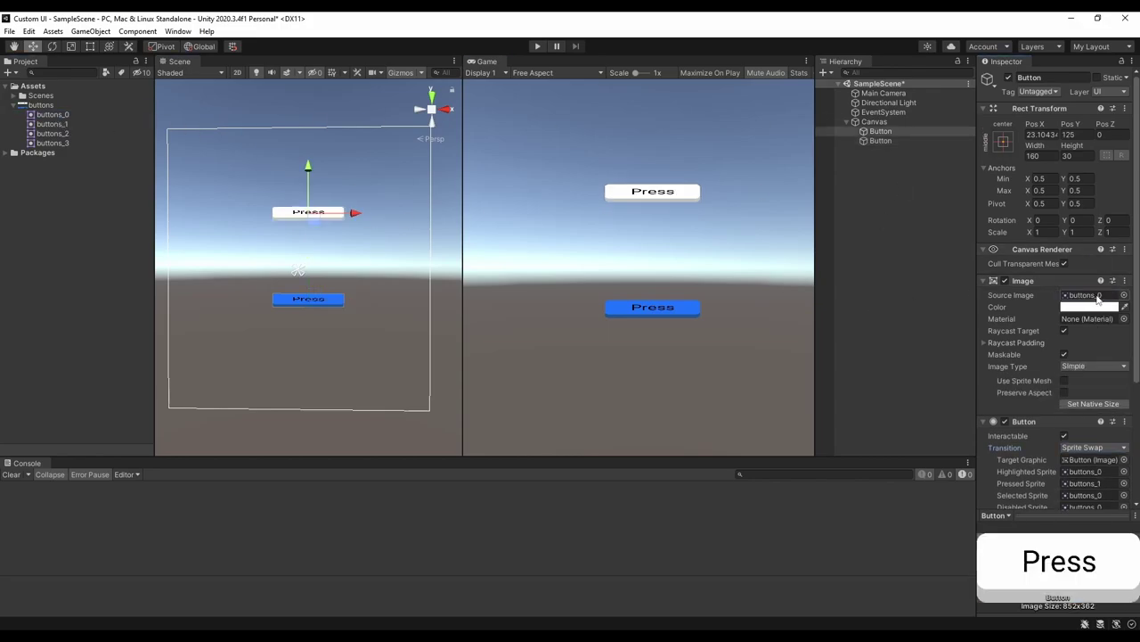
Step: Check the buttons_0 sprite's dimensions in the Sprite Editor and size the upper button to a quarter of them, width 852/4 and height 362/4
click(31, 106)
click(1061, 199)
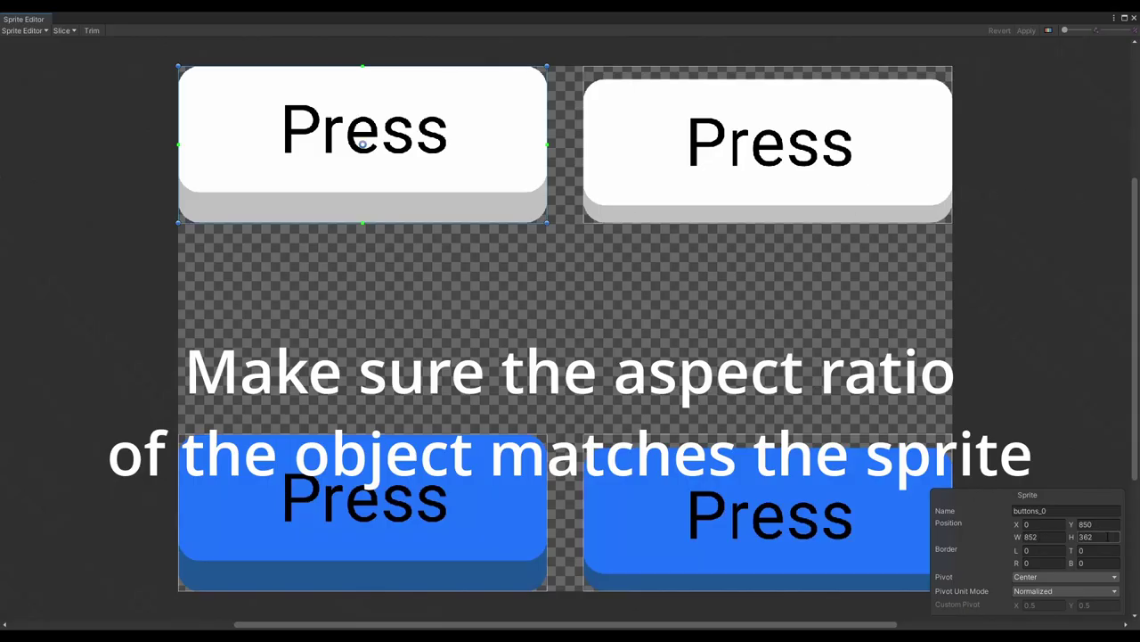
click(1135, 19)
click(880, 131)
click(1034, 156)
text(852)
key(Return)
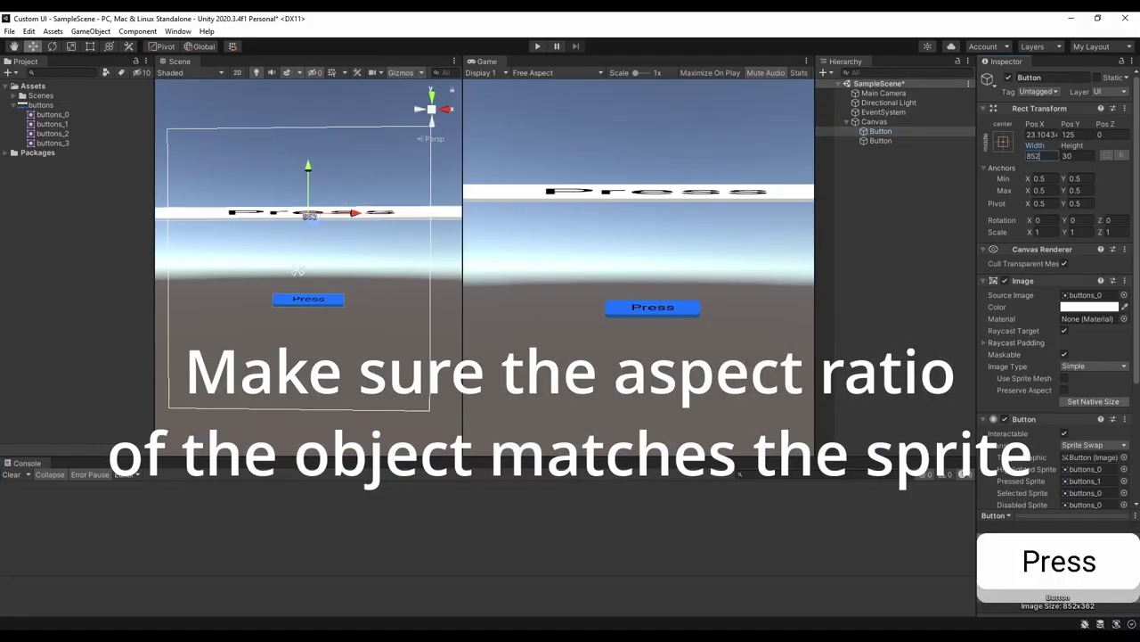
click(1074, 156)
text(362)
click(1039, 156)
text(852/4)
click(1074, 156)
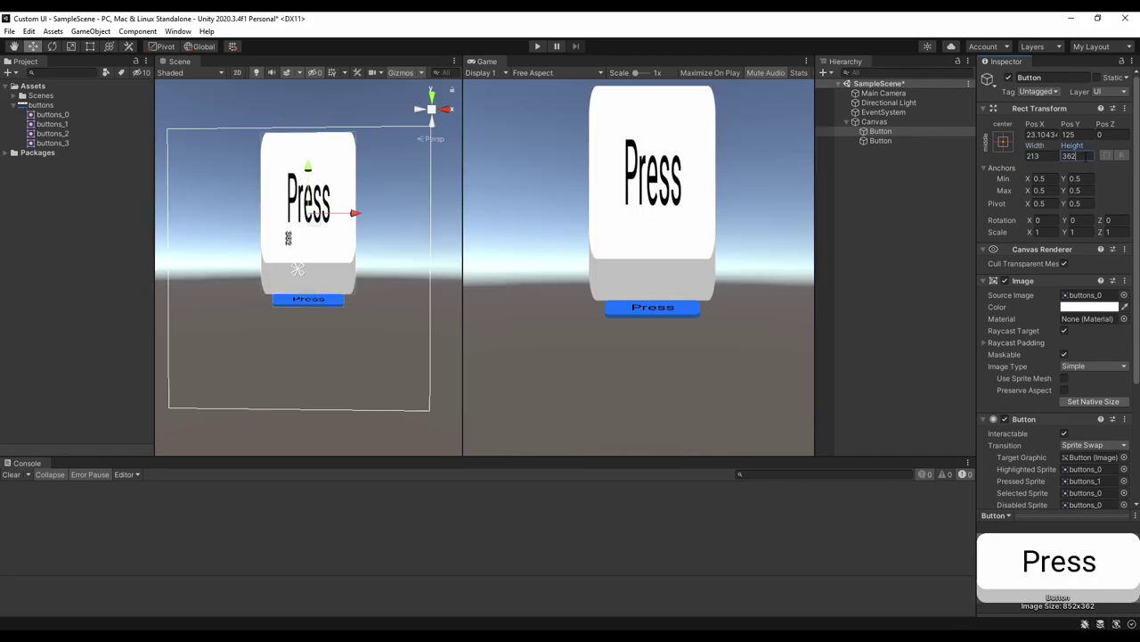
text(362/4)
Step: Resize the lower blue button to a width of 852/4 and a height of 362/4
click(853, 140)
click(1037, 157)
text(852/4)
click(1085, 156)
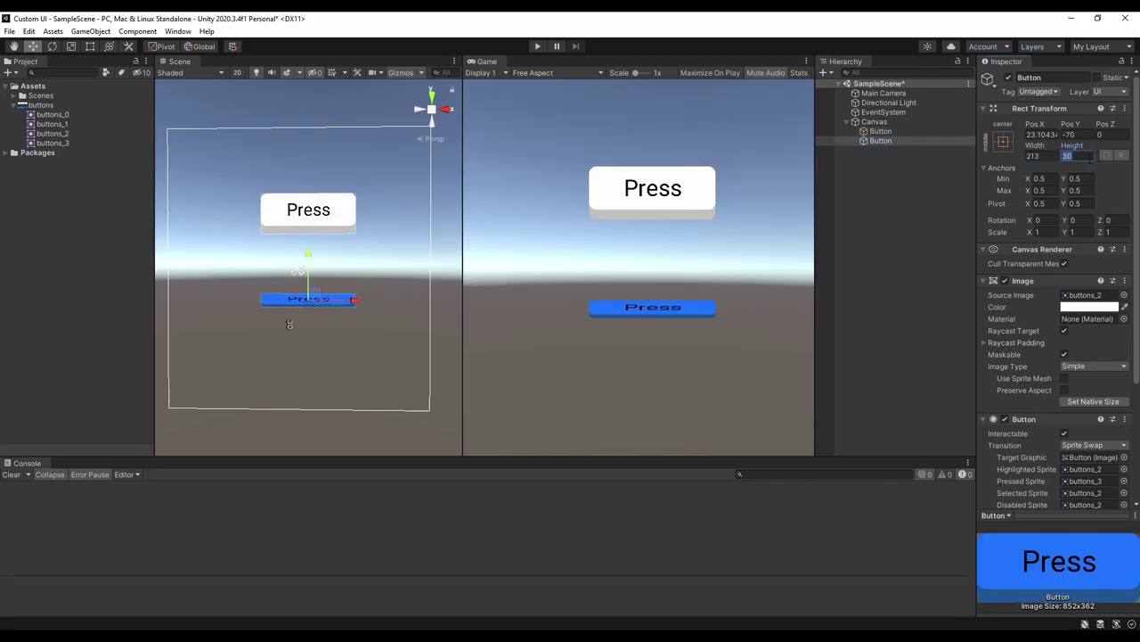
text(362/4)
key(Return)
click(901, 238)
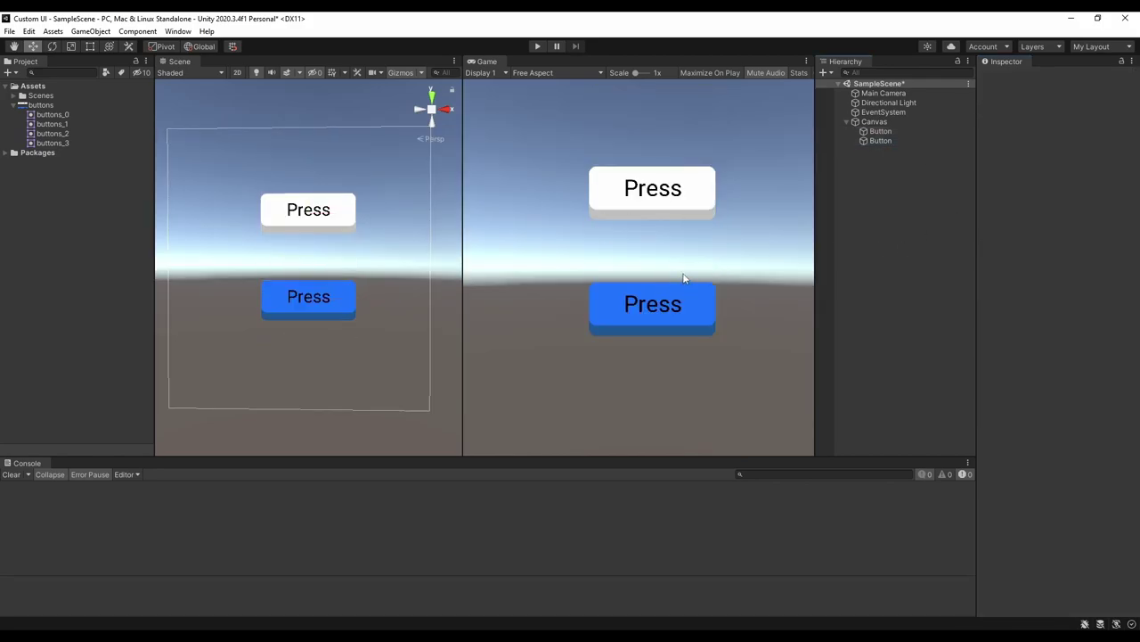
Step: Tint the upper white button's image a soft green, hex 72C867
click(881, 131)
click(1096, 306)
drag(1069, 400, 1092, 382)
click(1040, 351)
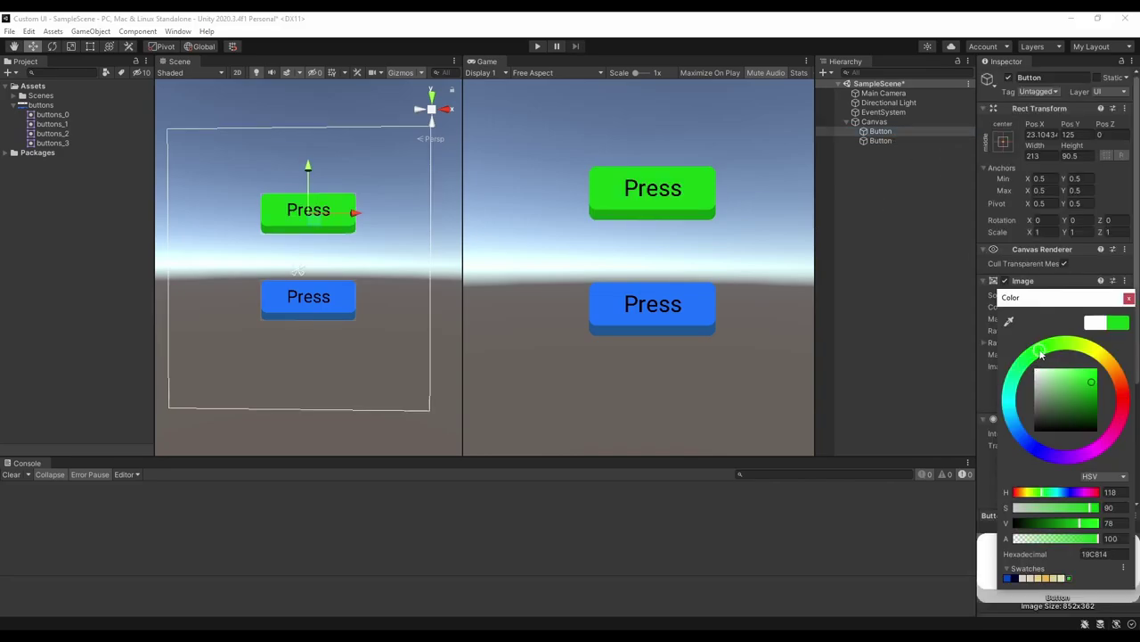
drag(1040, 351, 1045, 346)
mouse_move(1094, 385)
mouse_down()
mouse_move(1073, 396)
mouse_move(1066, 382)
mouse_up()
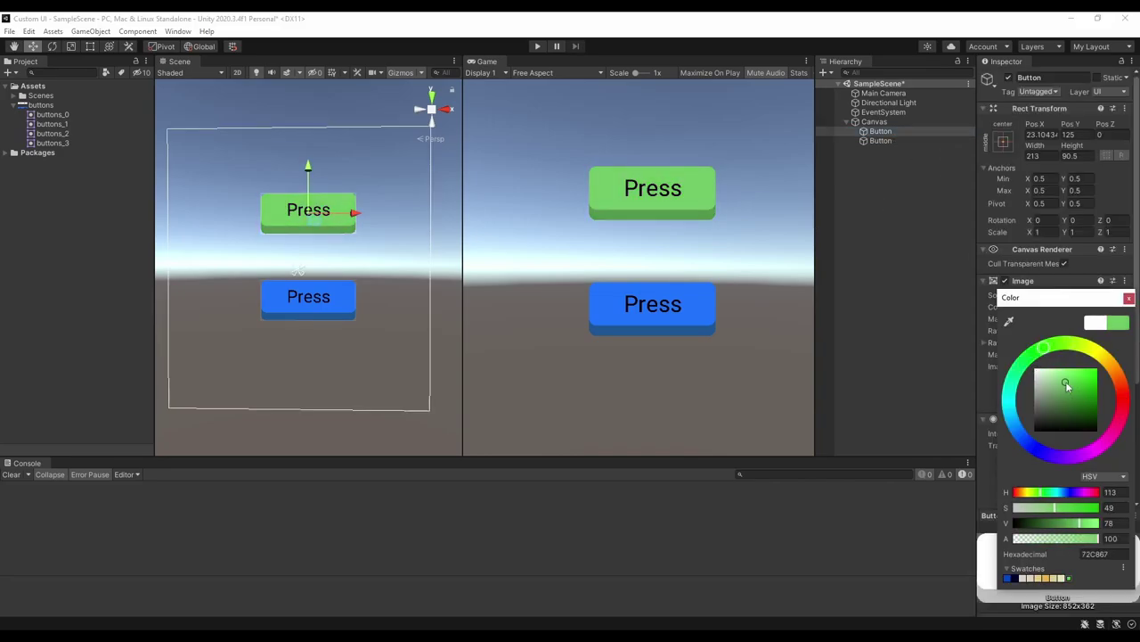
click(1128, 297)
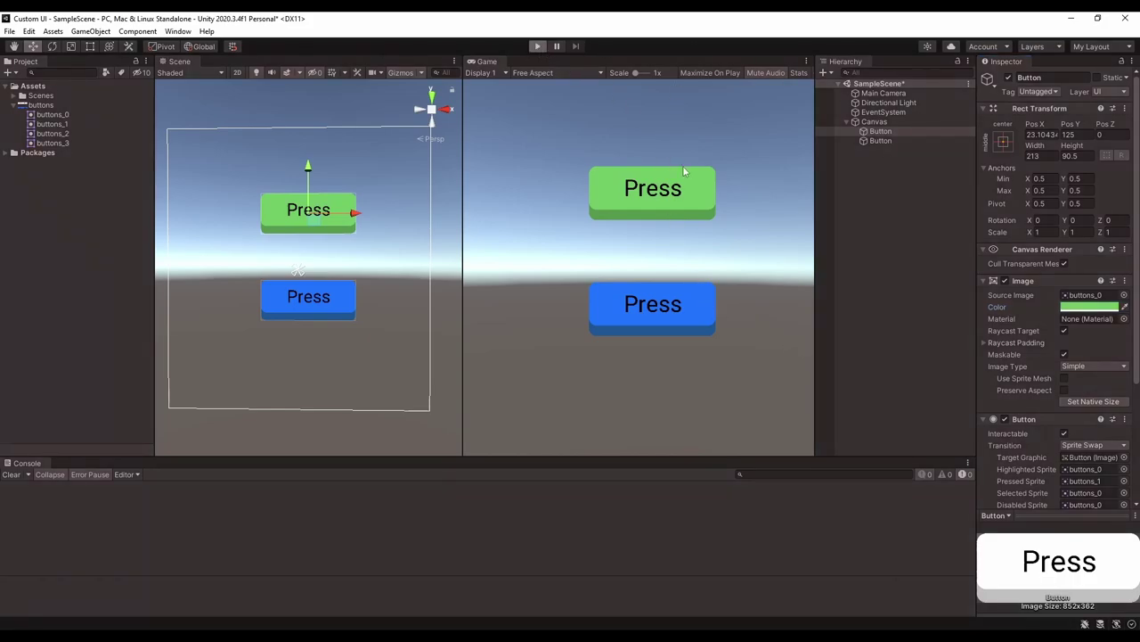
Step: Play the scene and test the pressed state of the green and blue buttons in the Game view
click(697, 203)
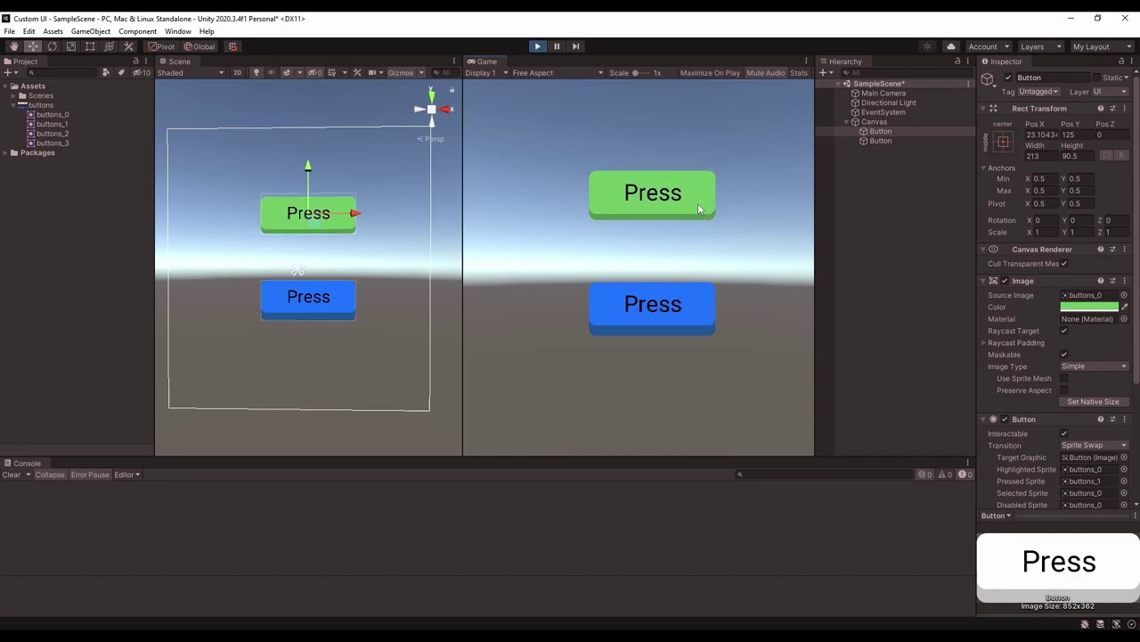
click(693, 315)
click(694, 315)
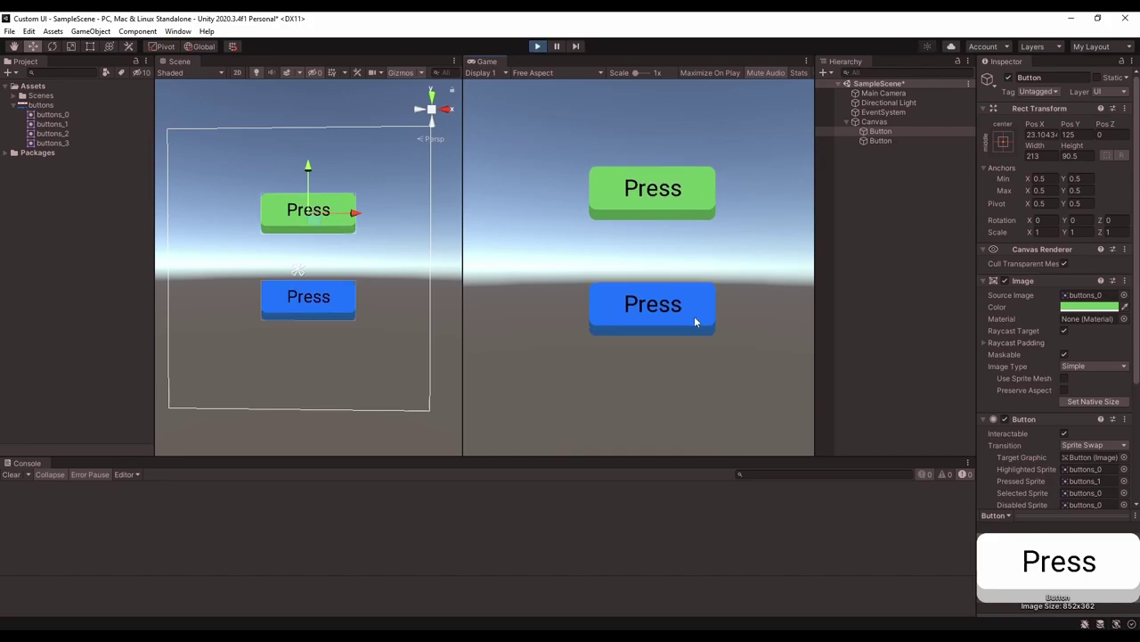
click(694, 316)
click(693, 187)
click(692, 190)
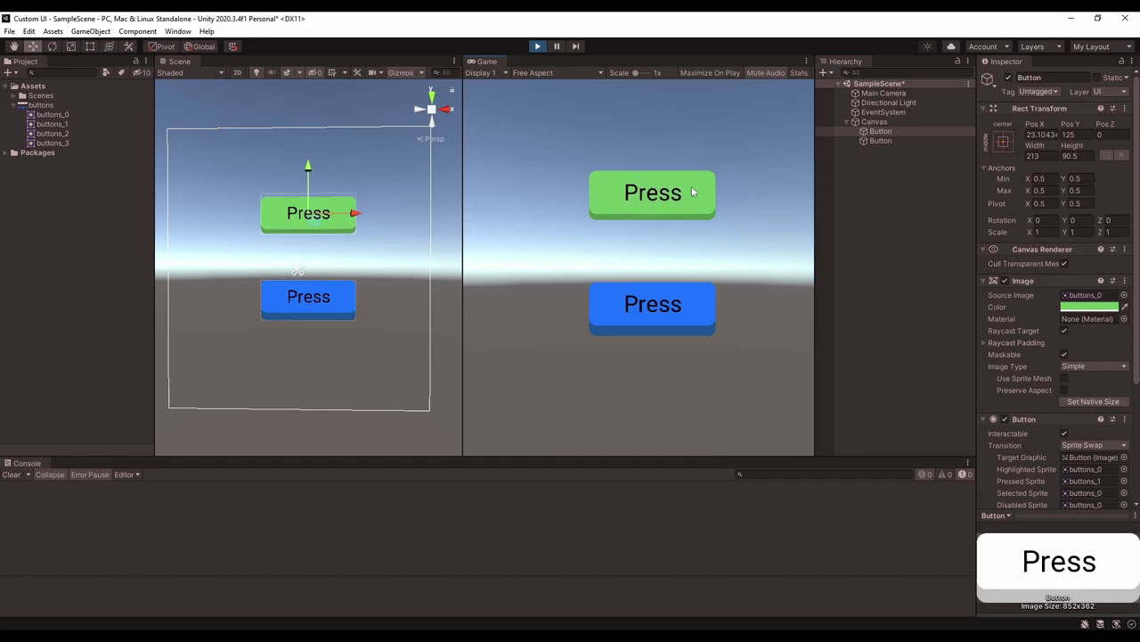
click(692, 191)
click(694, 212)
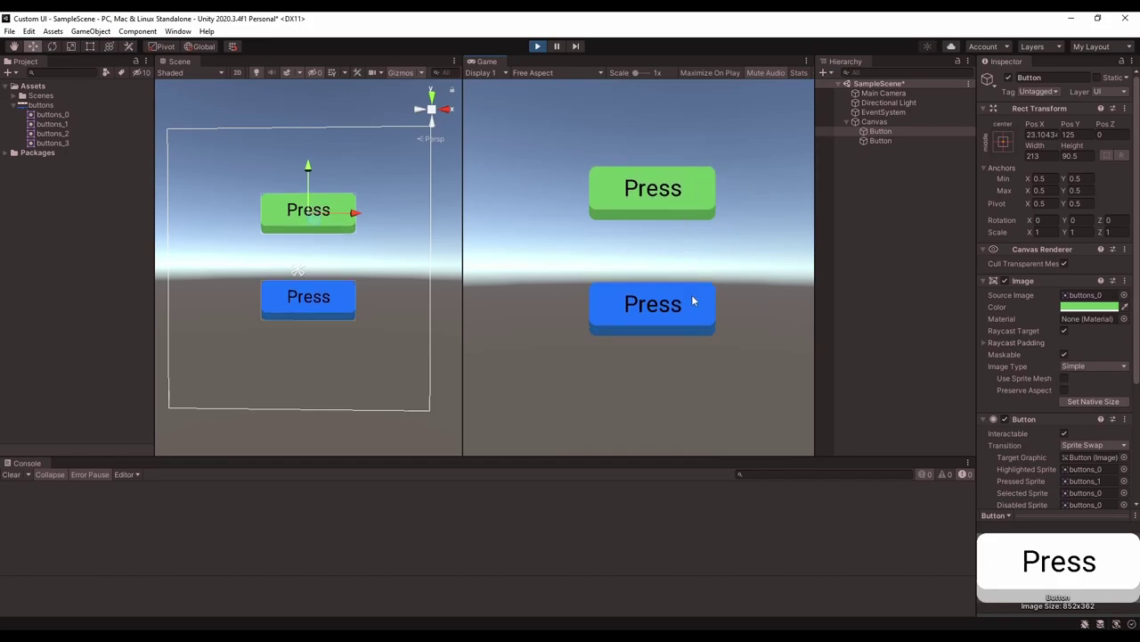
click(697, 197)
click(694, 198)
click(694, 197)
click(696, 310)
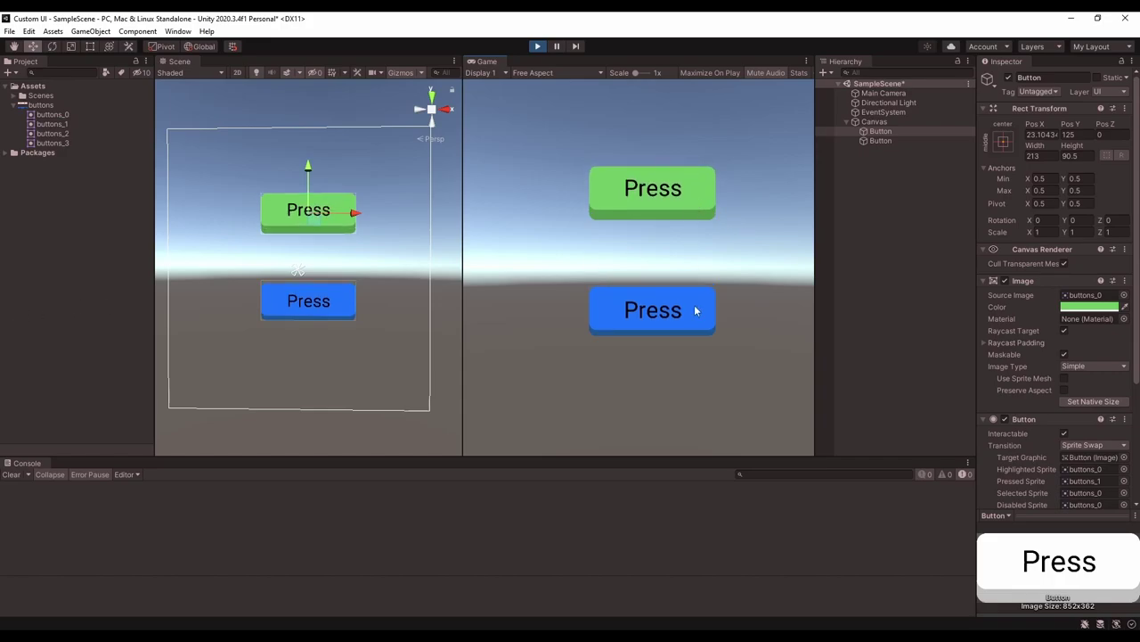
click(696, 310)
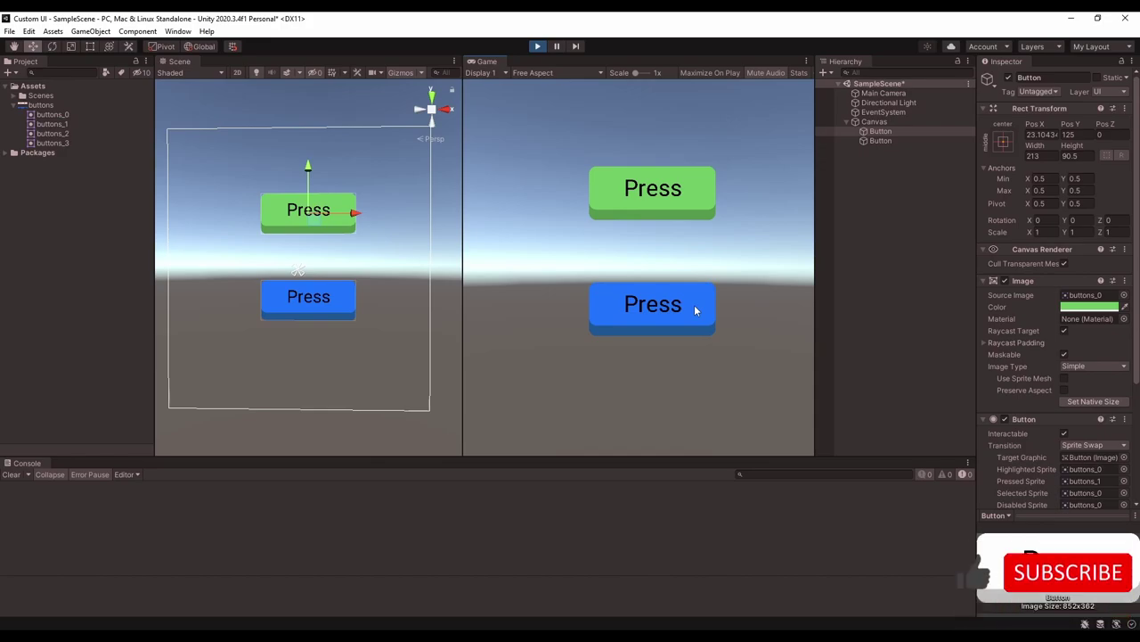